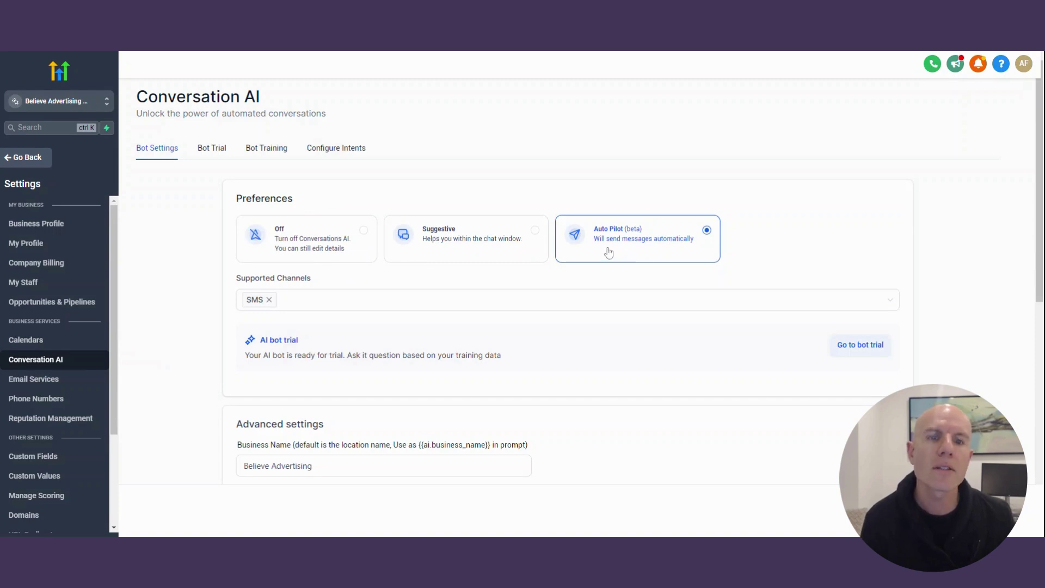
Check the Supported Channels list without changing it.
{"action": "left_click", "coordinate": [303, 301]}
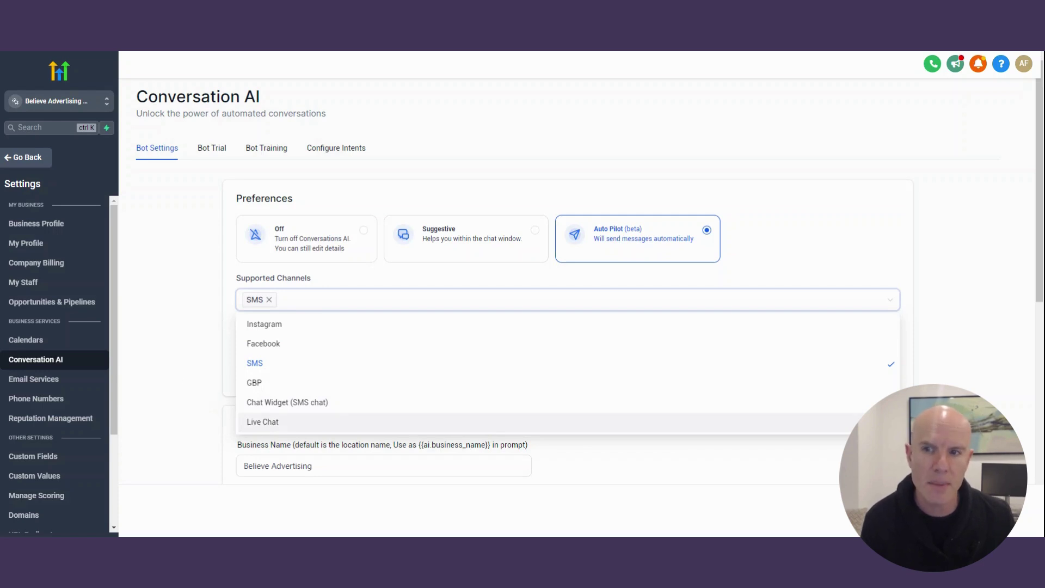
{"action": "left_click", "coordinate": [186, 380]}
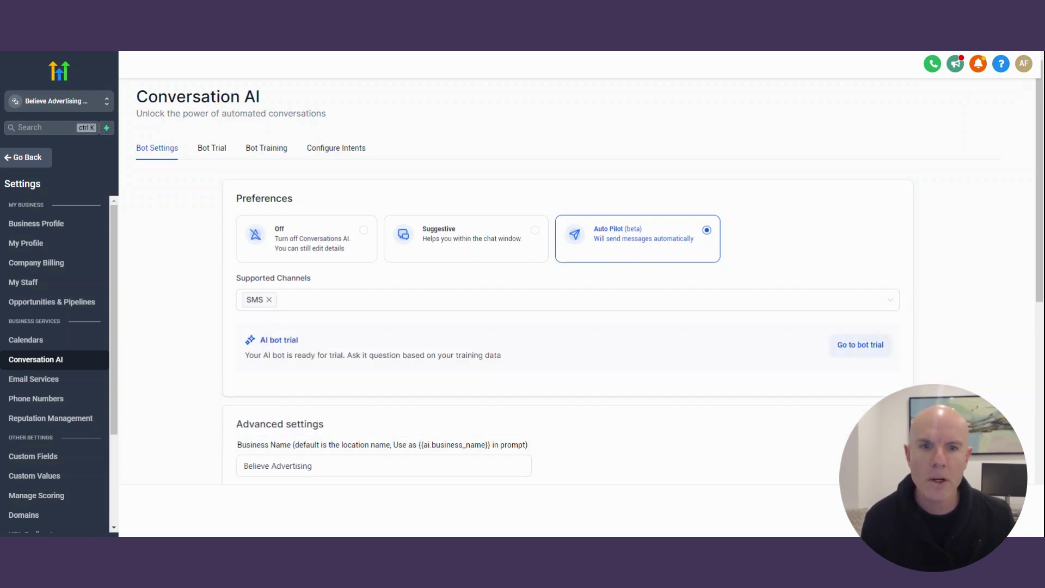
{"action": "scroll", "coordinate": [317, 371], "scroll_direction": "down", "scroll_amount": 1}
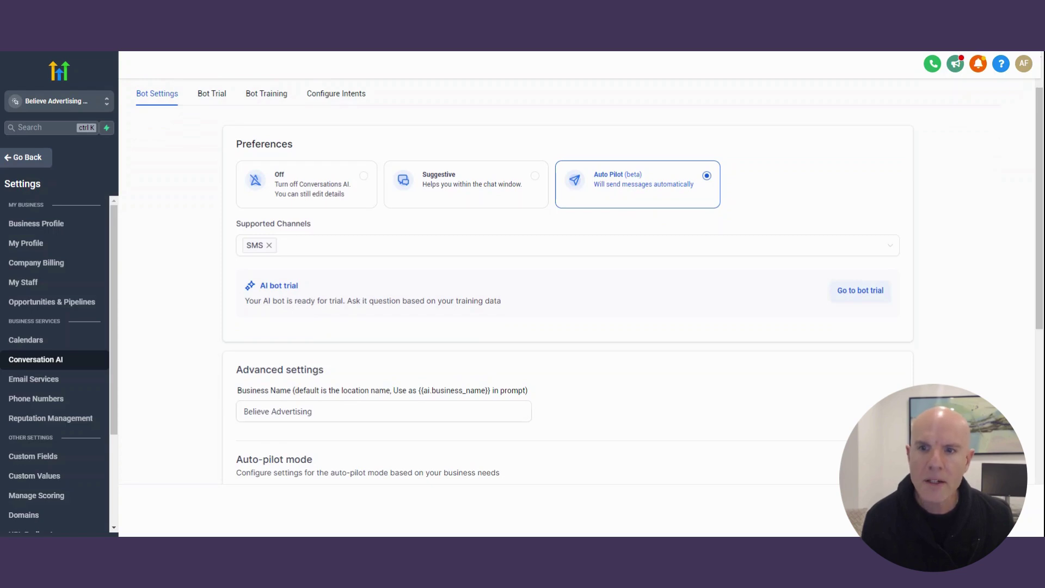
{"action": "scroll", "coordinate": [282, 397], "scroll_direction": "down", "scroll_amount": 3}
{"action": "scroll", "coordinate": [282, 397], "scroll_direction": "up", "scroll_amount": 1}
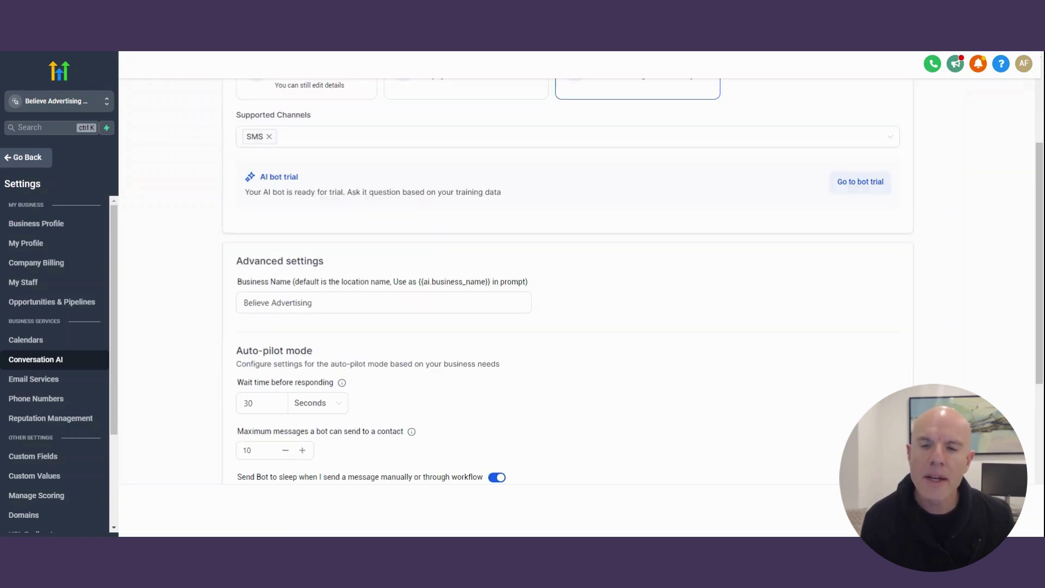
{"action": "scroll", "coordinate": [262, 349], "scroll_direction": "down", "scroll_amount": 1}
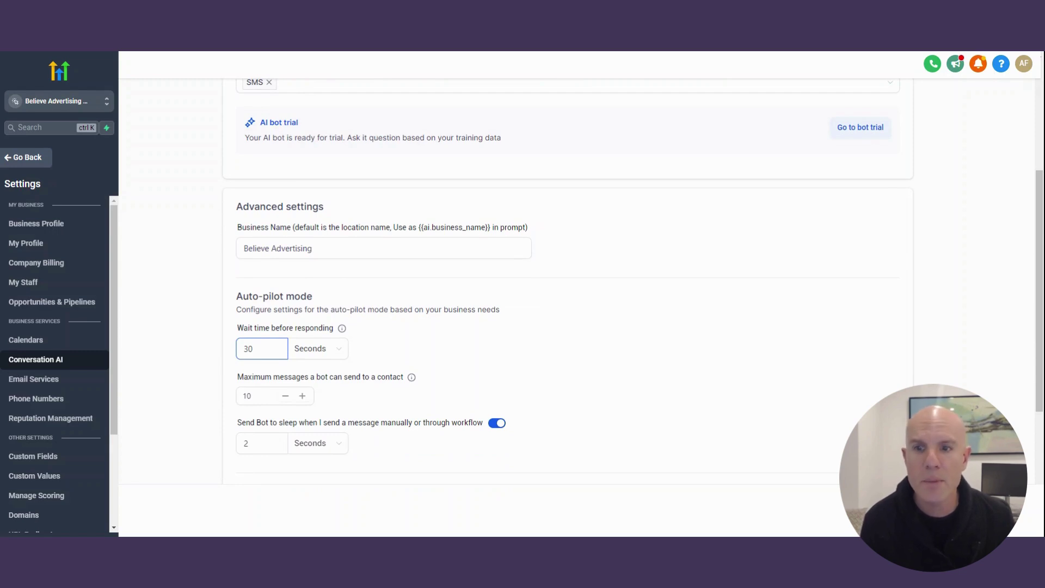
Lower Maximum messages per contact from 10 to 5 and save the settings.
{"action": "double_click", "coordinate": [288, 399]}
{"action": "left_click", "coordinate": [286, 397]}
{"action": "left_click", "coordinate": [286, 397]}
{"action": "left_click", "coordinate": [286, 396]}
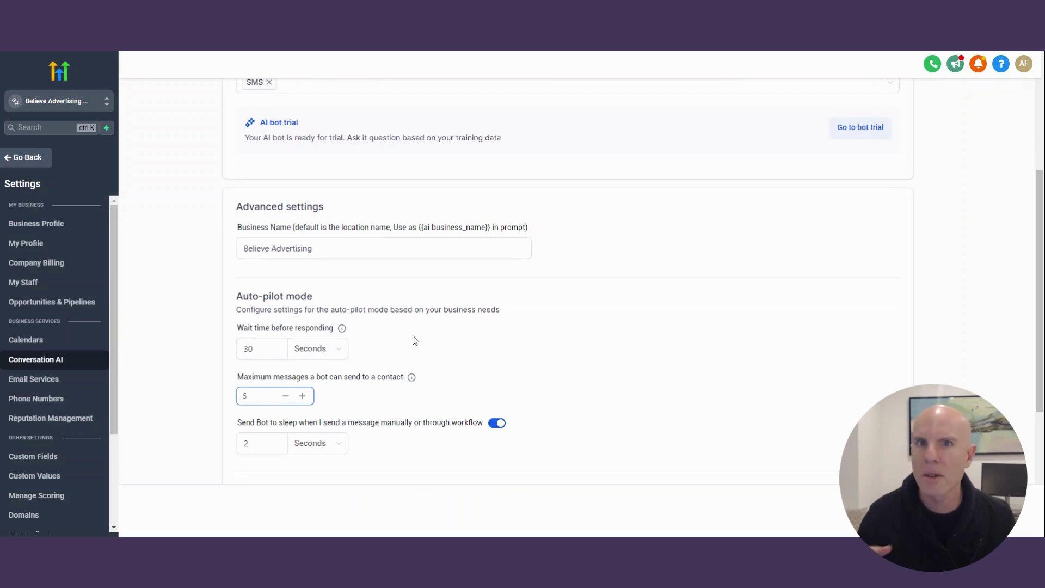
{"action": "scroll", "coordinate": [411, 342], "scroll_direction": "down", "scroll_amount": 2}
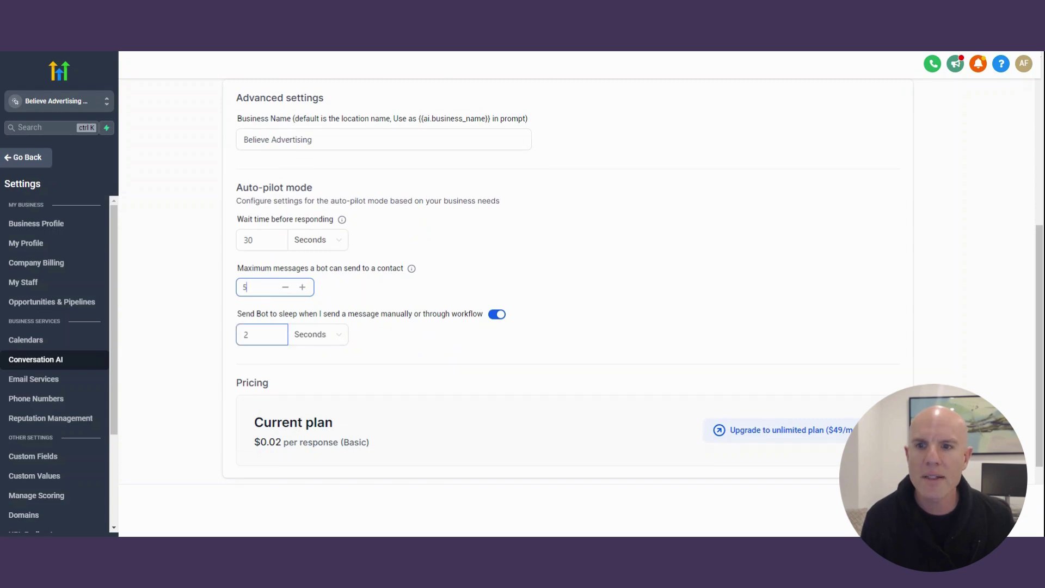
{"action": "scroll", "coordinate": [828, 457], "scroll_direction": "down", "scroll_amount": 2}
{"action": "left_click", "coordinate": [828, 457]}
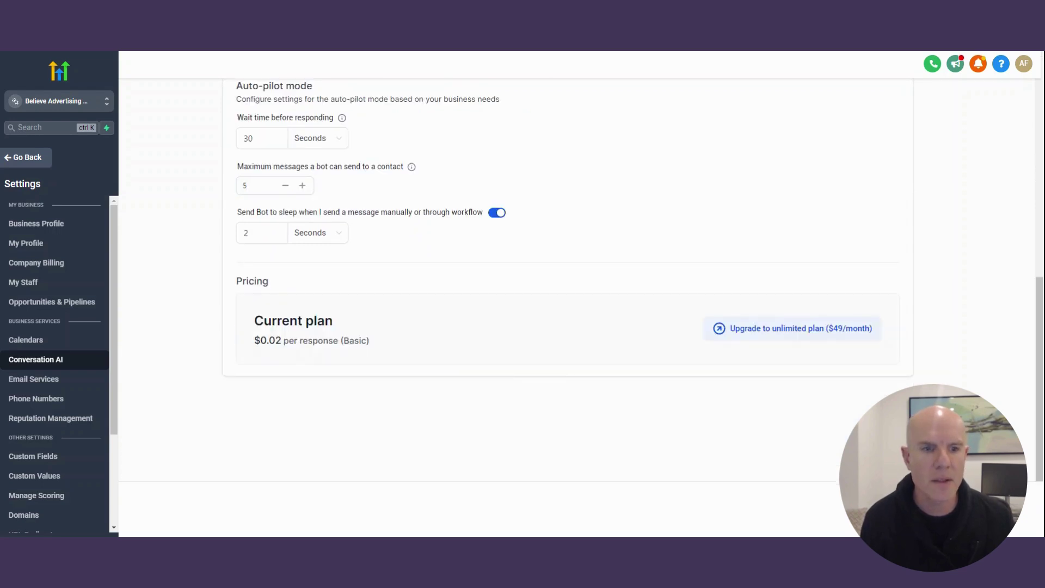
{"action": "scroll", "coordinate": [581, 343], "scroll_direction": "up", "scroll_amount": 6}
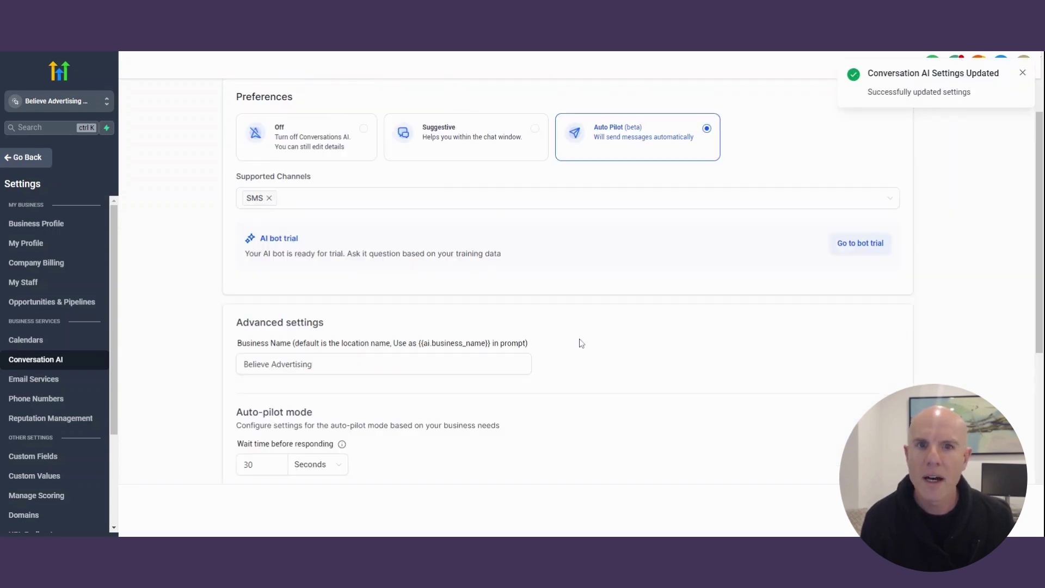
{"action": "scroll", "coordinate": [581, 343], "scroll_direction": "up", "scroll_amount": 2}
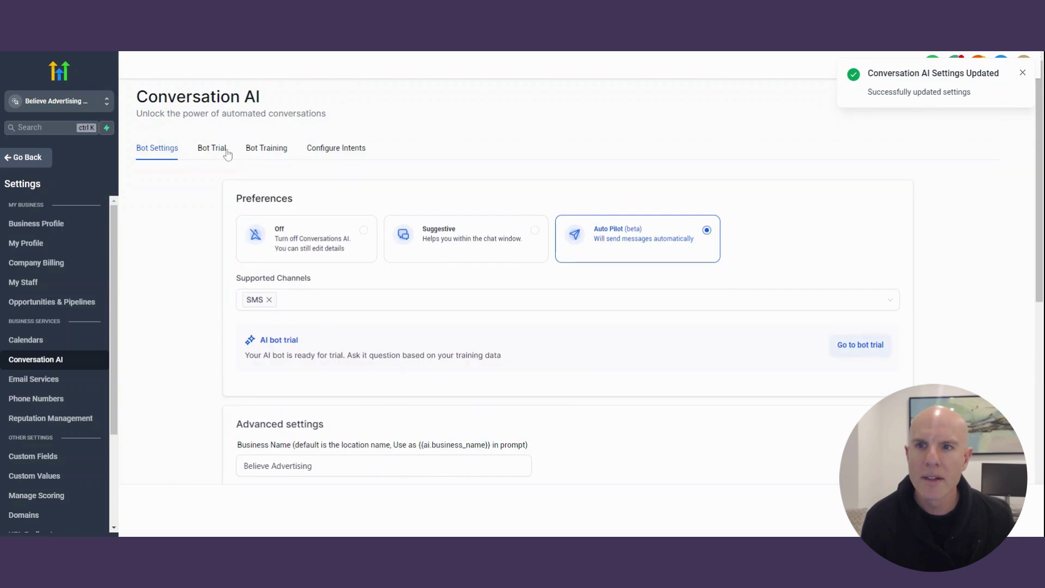
Go to Bot Training and review the 212 crawled links and the bot responses list.
{"action": "left_click", "coordinate": [269, 157]}
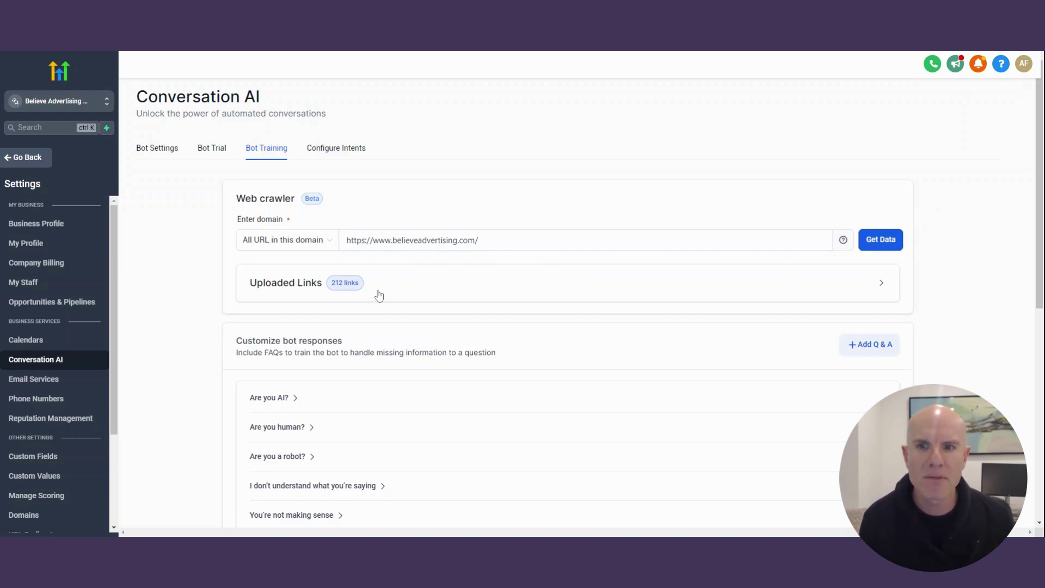
{"action": "scroll", "coordinate": [379, 295], "scroll_direction": "down", "scroll_amount": 1}
{"action": "scroll", "coordinate": [377, 290], "scroll_direction": "up", "scroll_amount": 1}
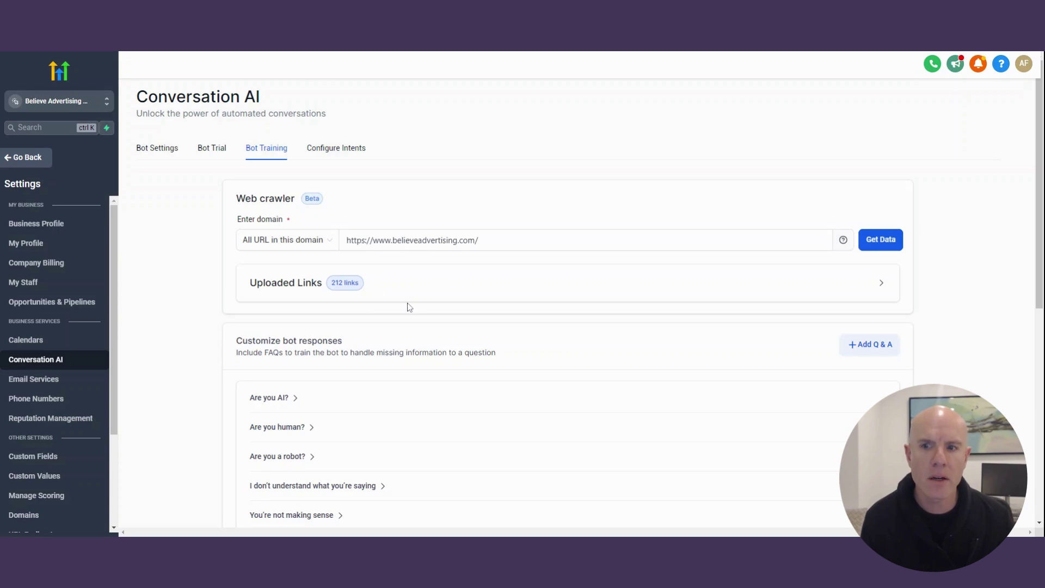
{"action": "scroll", "coordinate": [409, 308], "scroll_direction": "down", "scroll_amount": 3}
{"action": "scroll", "coordinate": [403, 317], "scroll_direction": "up", "scroll_amount": 3}
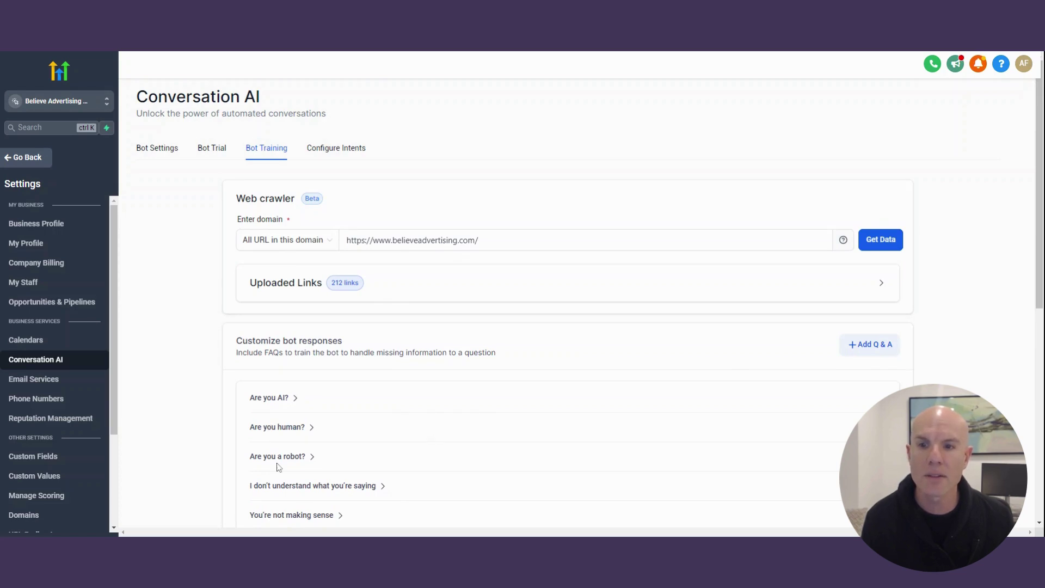
{"action": "scroll", "coordinate": [447, 441], "scroll_direction": "down", "scroll_amount": 2}
{"action": "scroll", "coordinate": [447, 442], "scroll_direction": "down", "scroll_amount": 1}
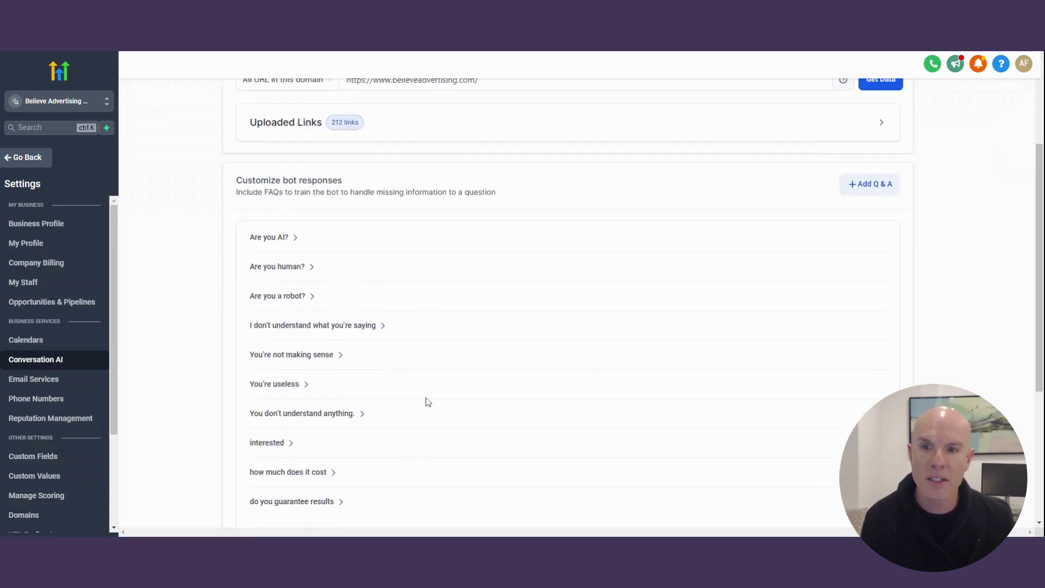
{"action": "scroll", "coordinate": [429, 401], "scroll_direction": "up", "scroll_amount": 3}
Add a new FAQ question: 'Do you offer digital marketing services too?'.
{"action": "left_click", "coordinate": [866, 349]}
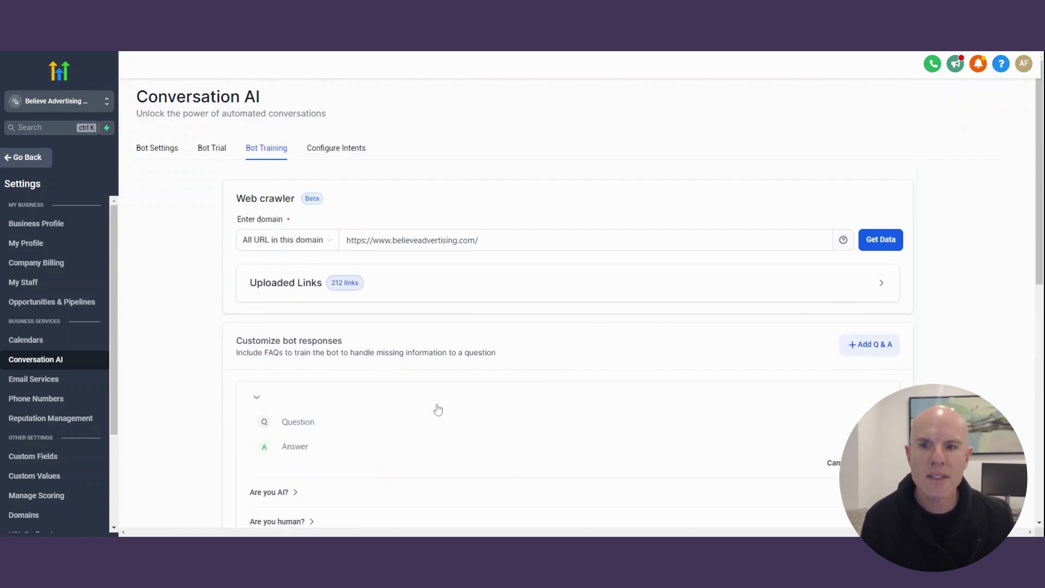
{"action": "left_click", "coordinate": [439, 418]}
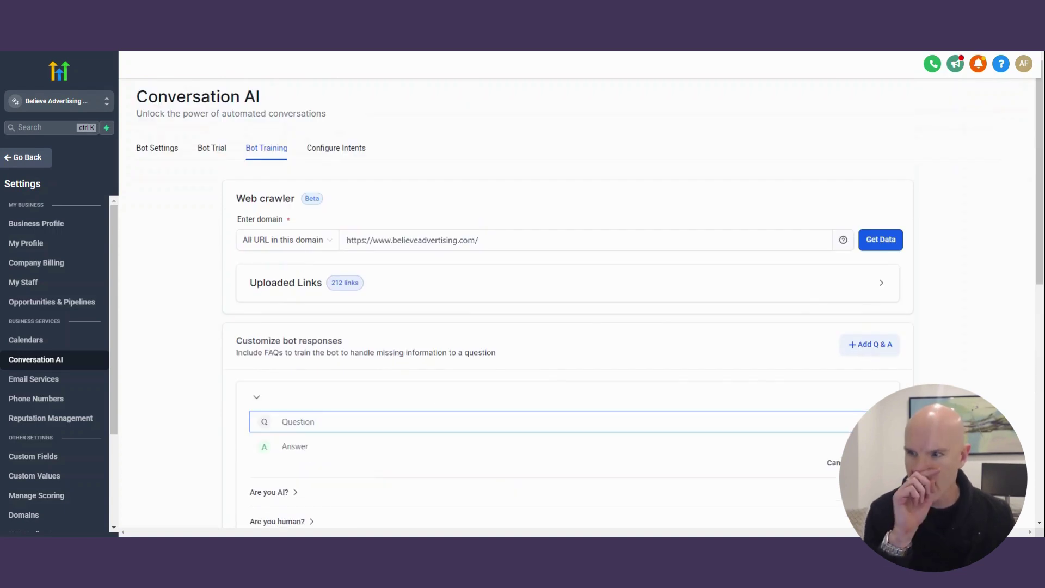
{"action": "type", "text": "DO"}
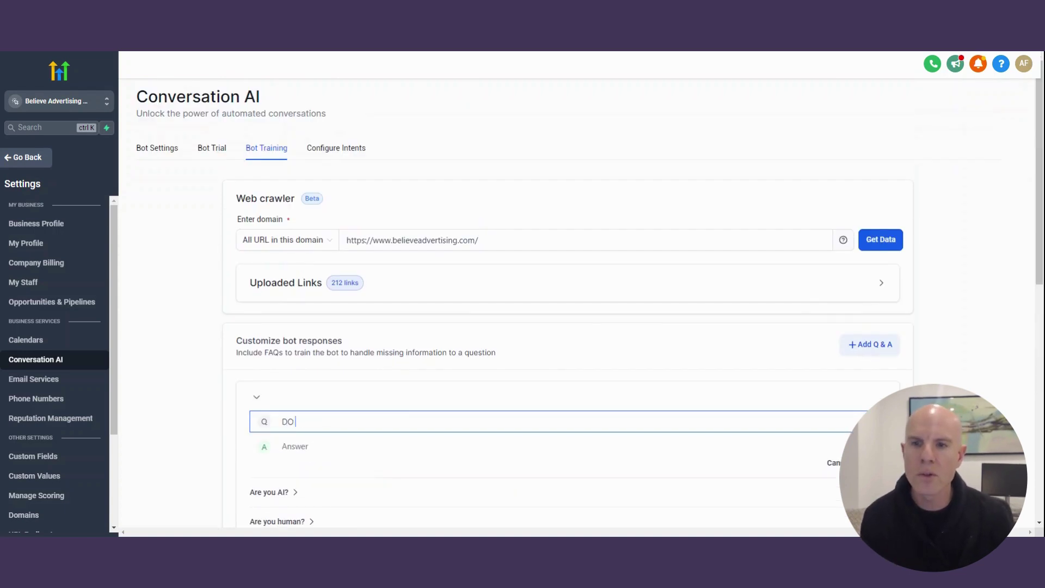
{"action": "key", "text": "BackSpace"}
{"action": "key", "text": "BackSpace"}
{"action": "type", "text": "o you offer "}
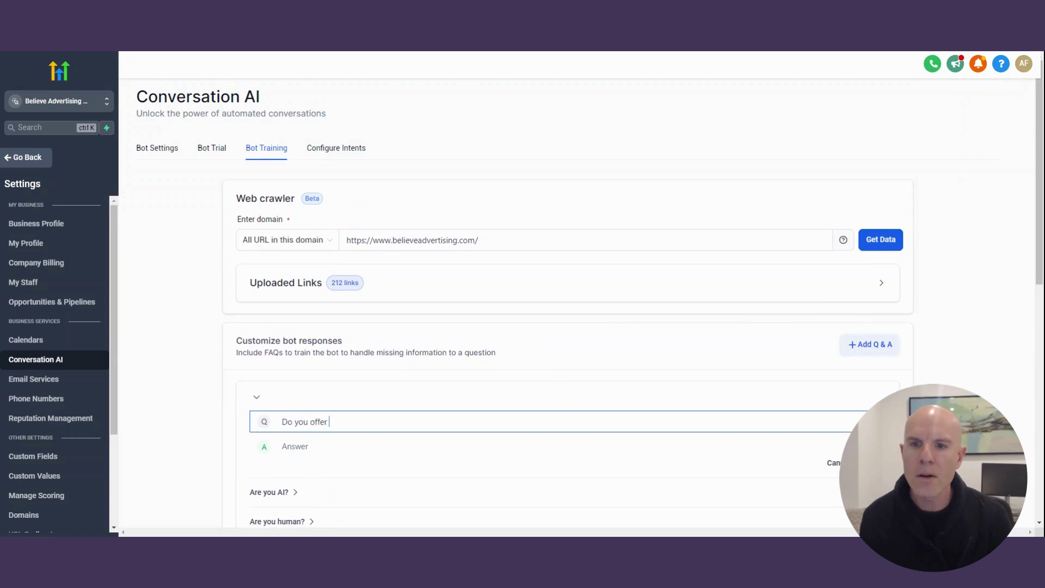
{"action": "type", "text": "digital marketing s"}
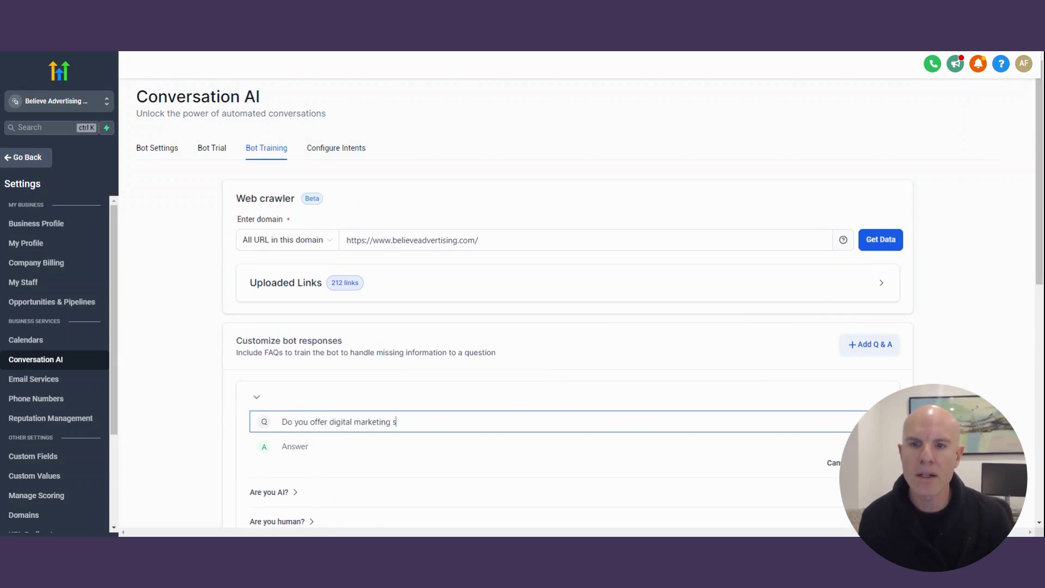
{"action": "type", "text": "ervices too?"}
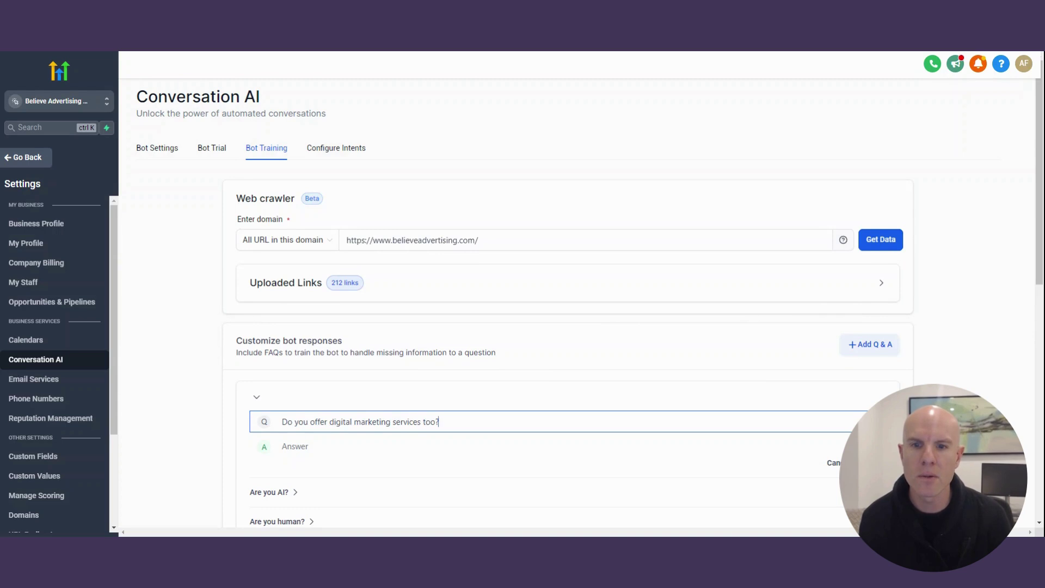
Answer it with the Facebook and Instagram ads reply, save, then go to Configure Intents.
{"action": "left_click", "coordinate": [327, 446]}
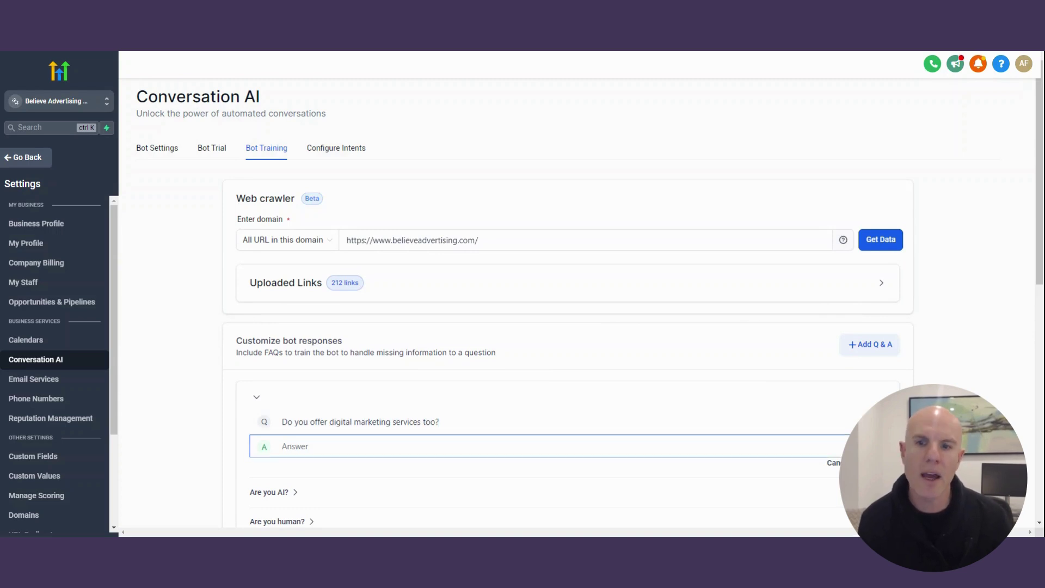
{"action": "type", "text": "Yes, we a"}
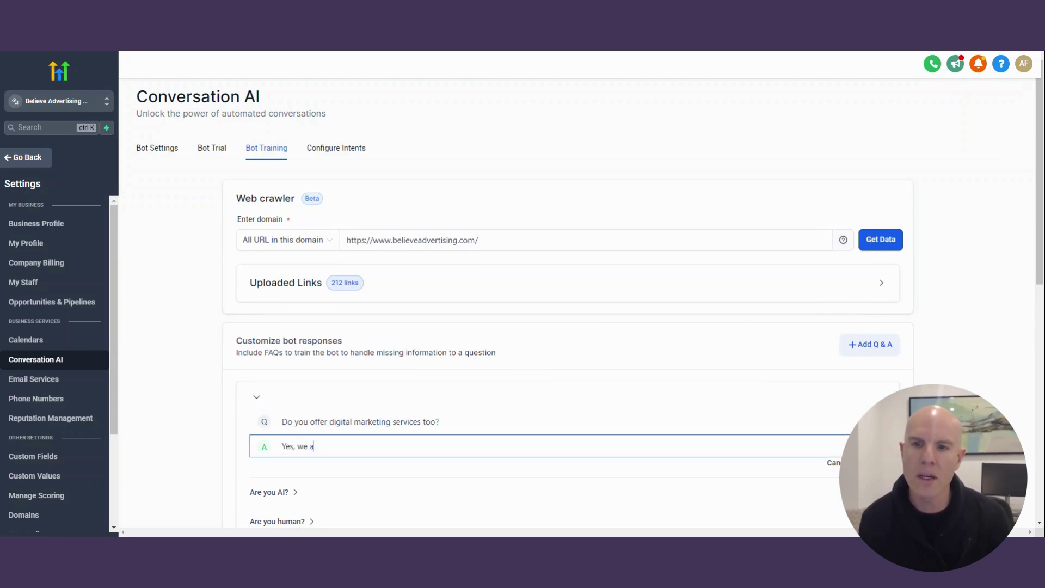
{"action": "type", "text": "ctually work with"}
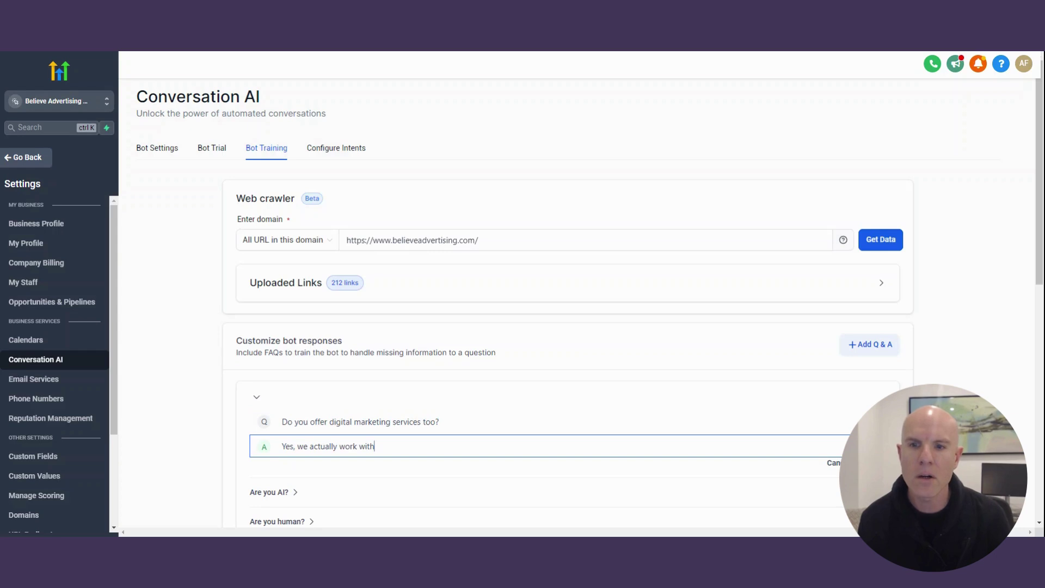
{"action": "type", "text": " smal"}
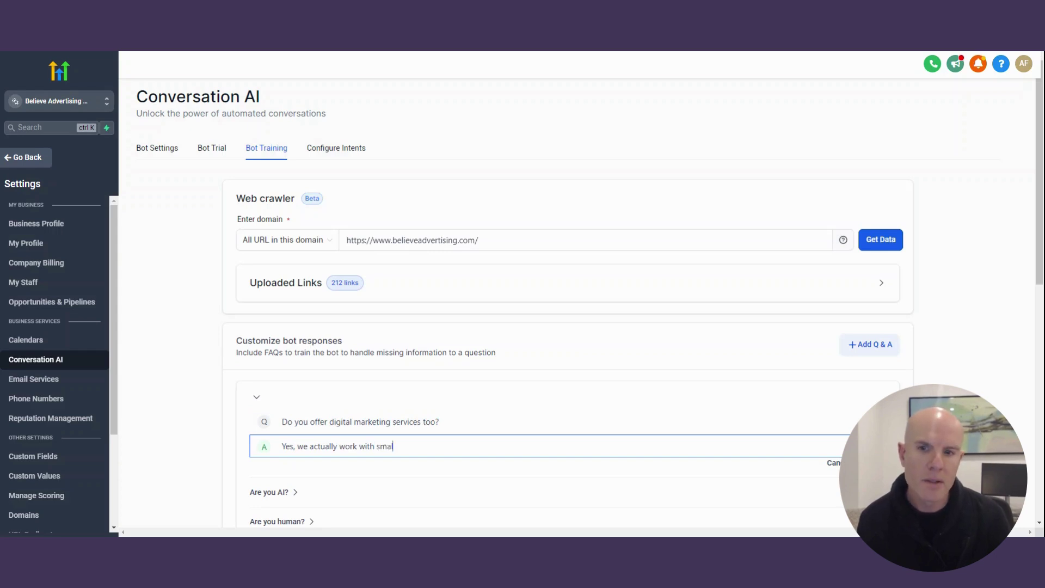
{"action": "type", "text": "l to internat"}
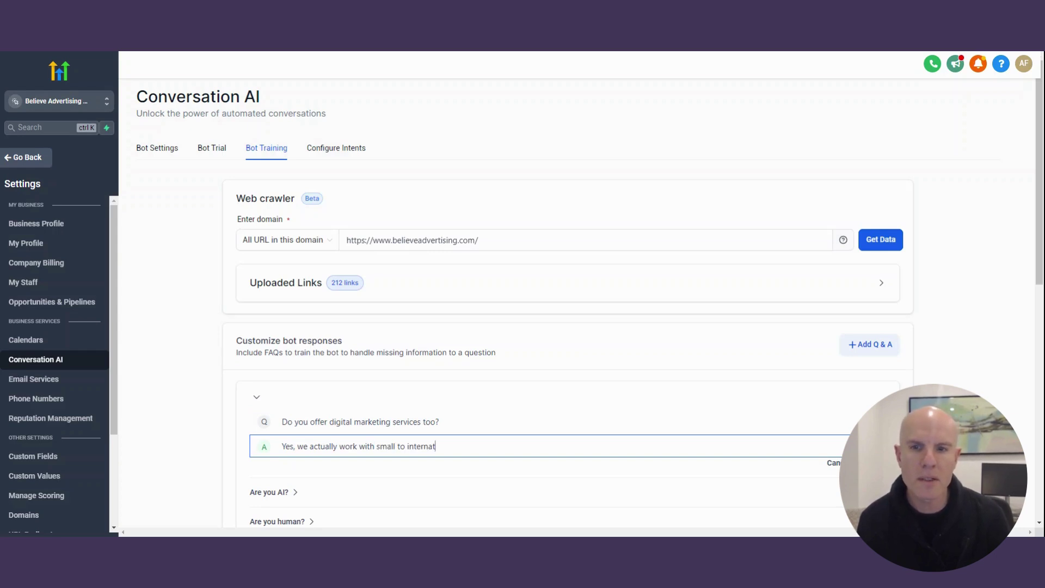
{"action": "type", "text": "ional "}
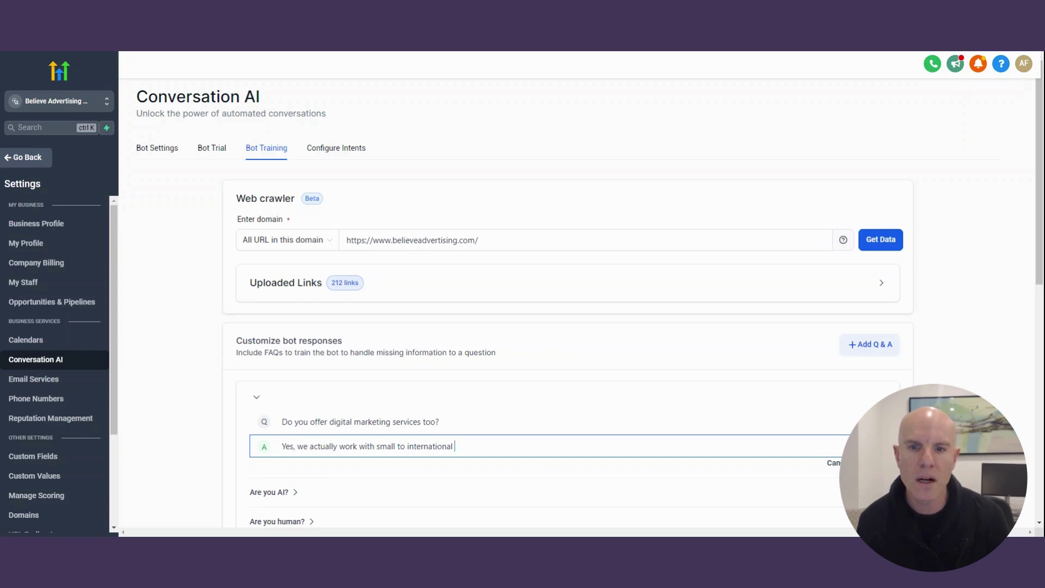
{"action": "type", "text": "compan"}
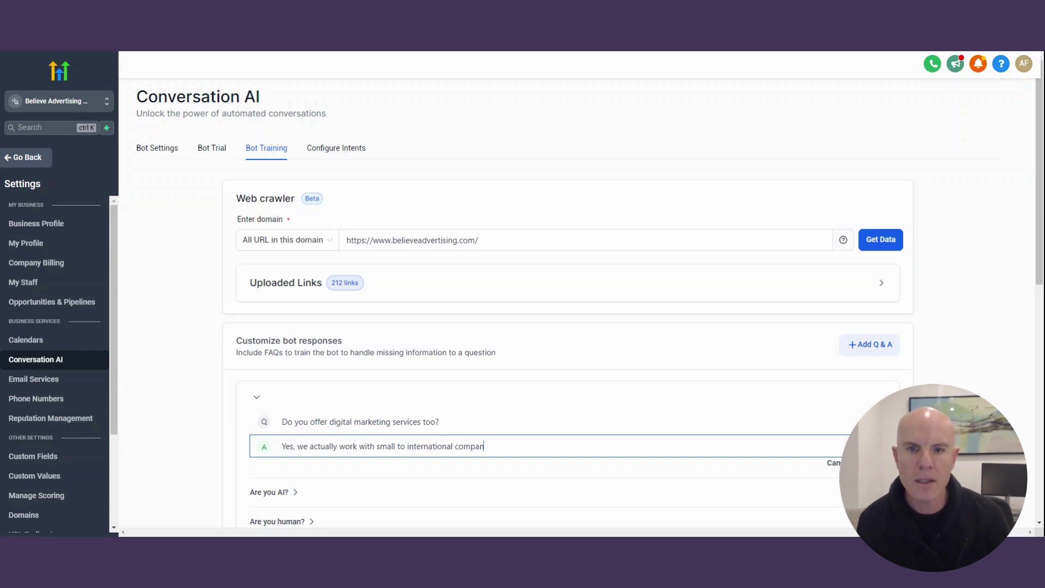
{"action": "type", "text": "ies helping them "}
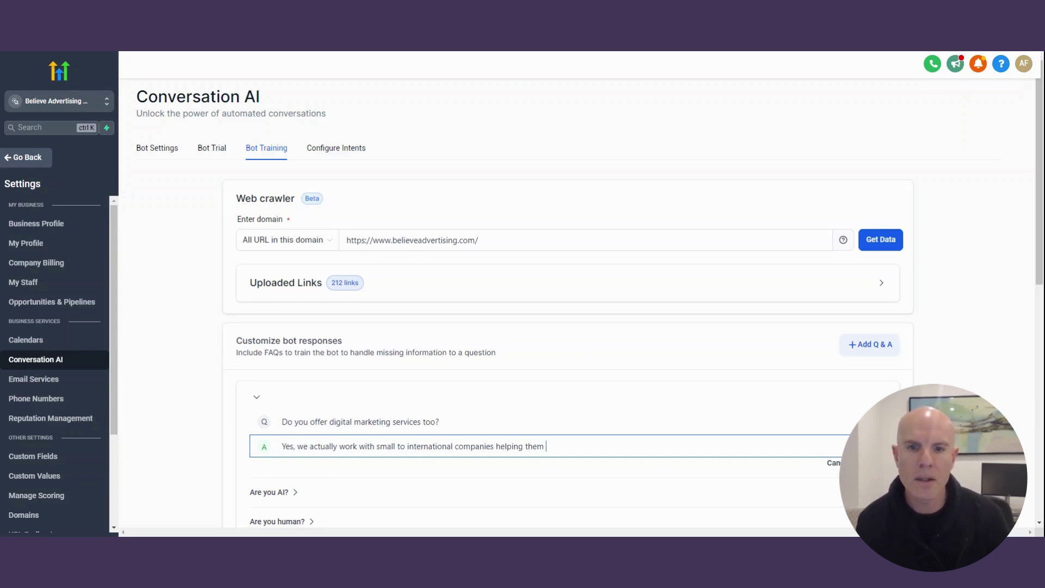
{"action": "type", "text": "scale their b"}
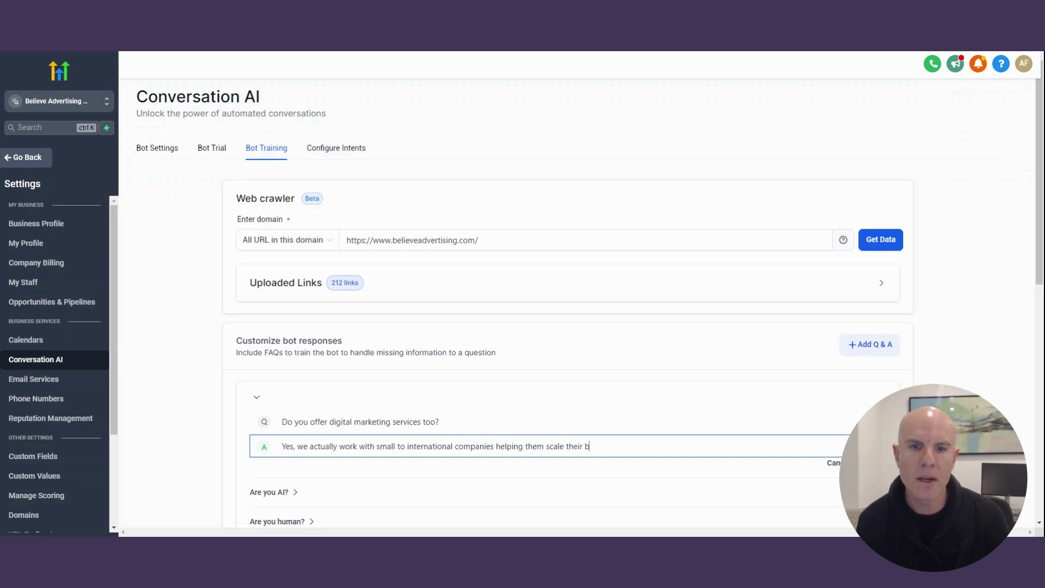
{"action": "type", "text": "usiness by gen"}
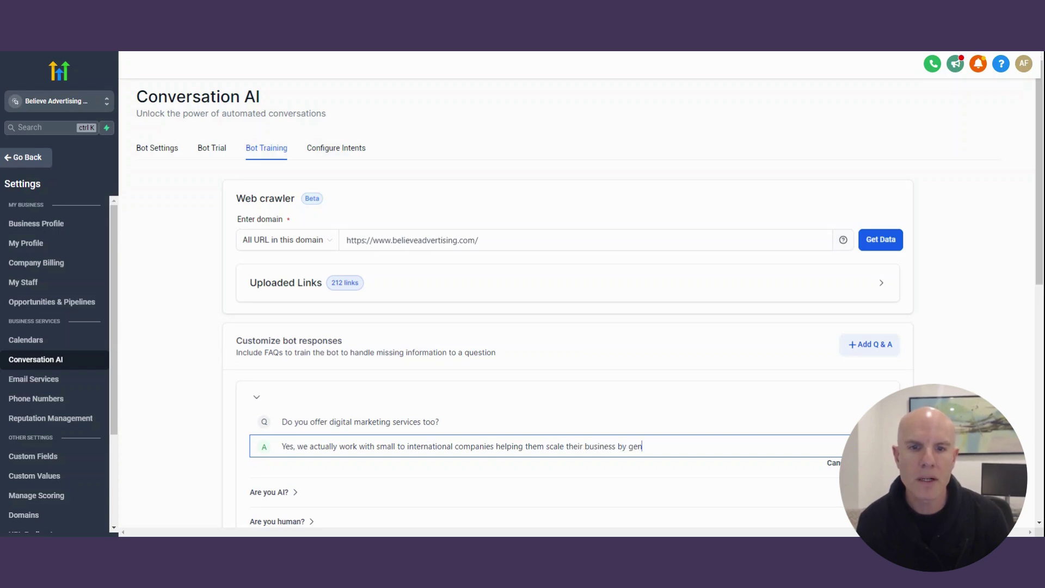
{"action": "type", "text": "erating them lead"}
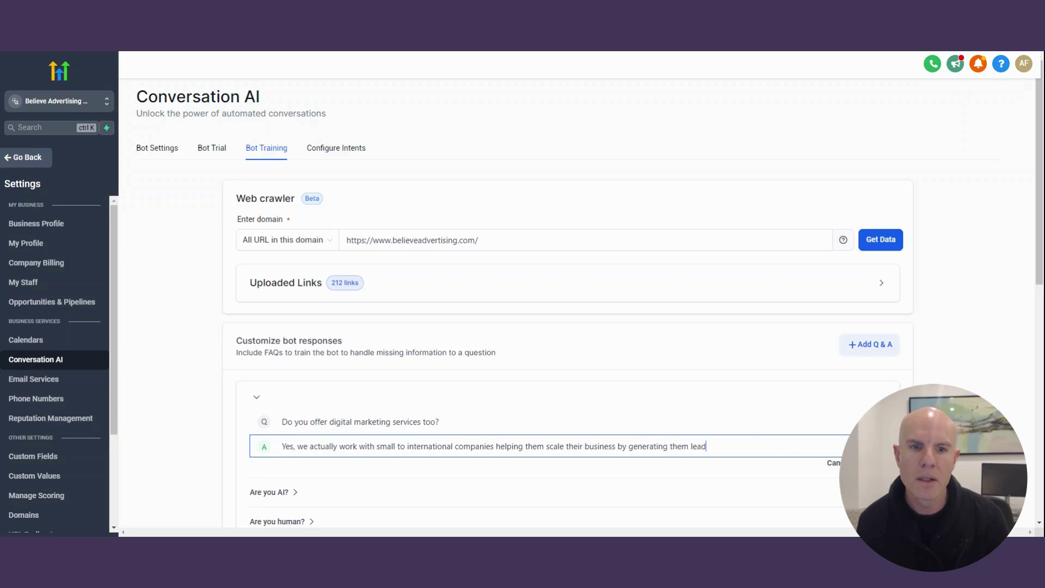
{"action": "type", "text": "s daily with"}
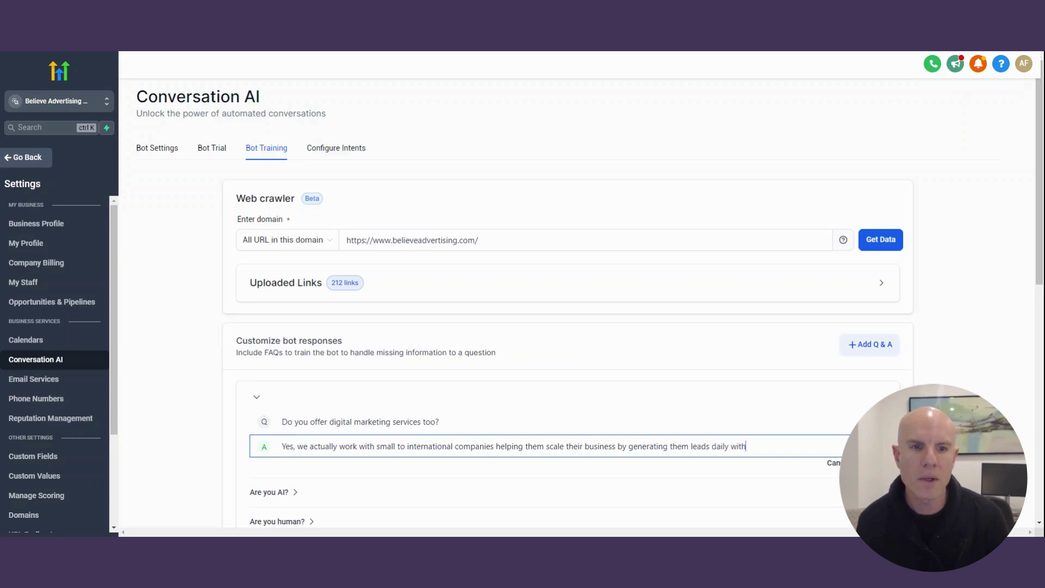
{"action": "type", "text": " our effective "}
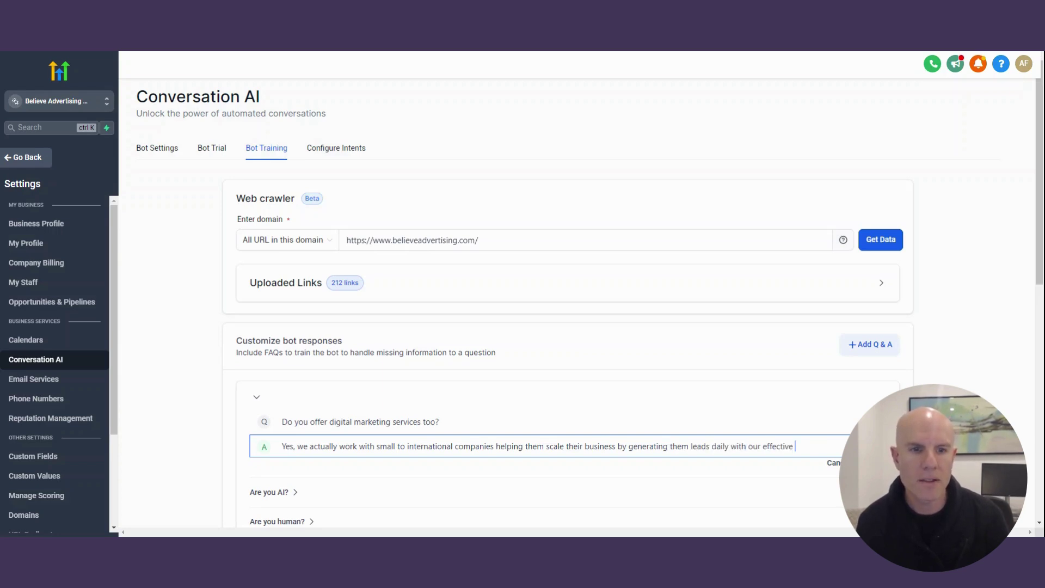
{"action": "type", "text": "facebook and"}
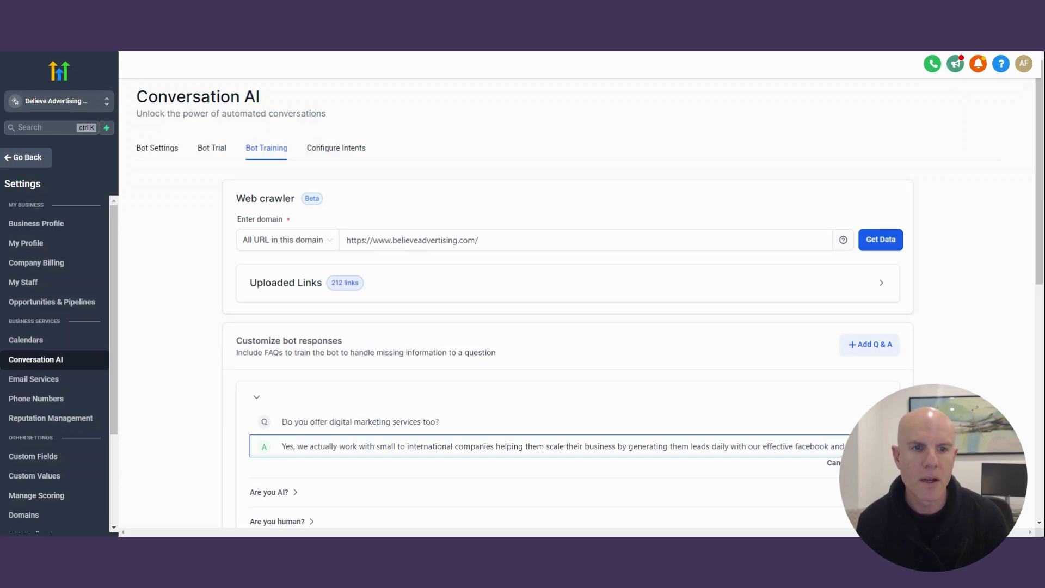
{"action": "type", "text": " instagram ads, w"}
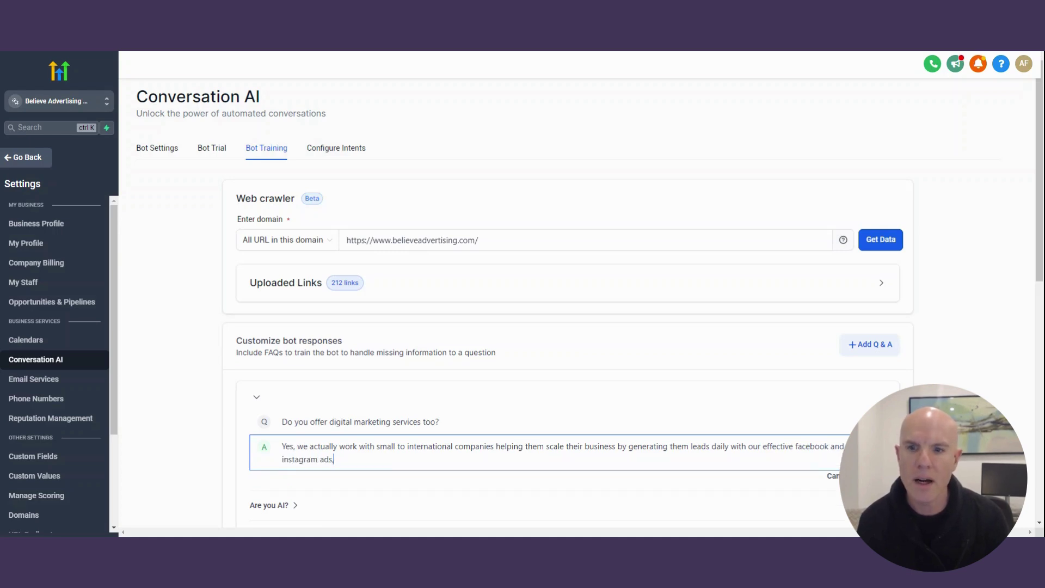
{"action": "type", "text": "ith our"}
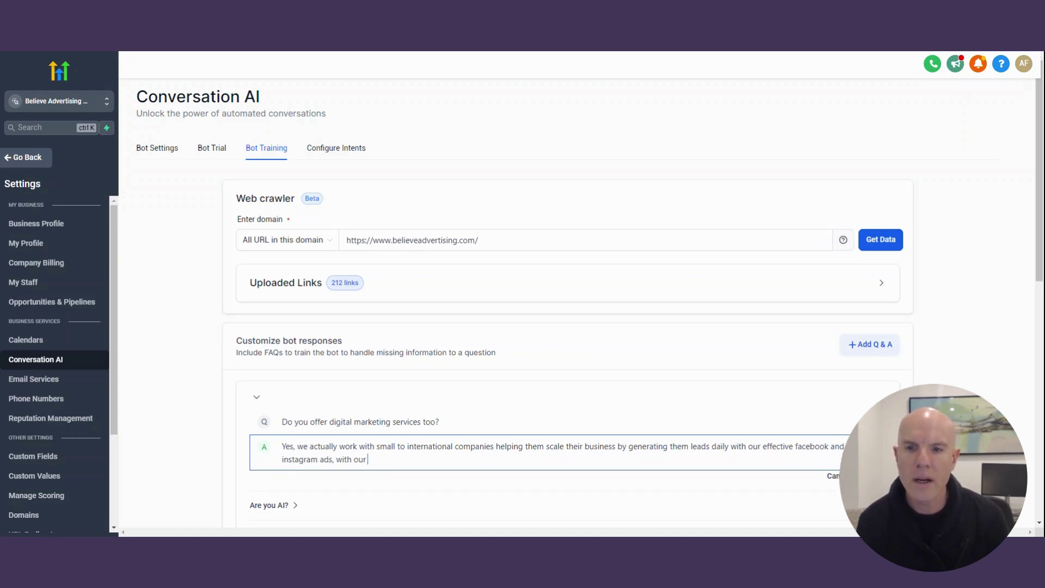
{"action": "type", "text": " client"}
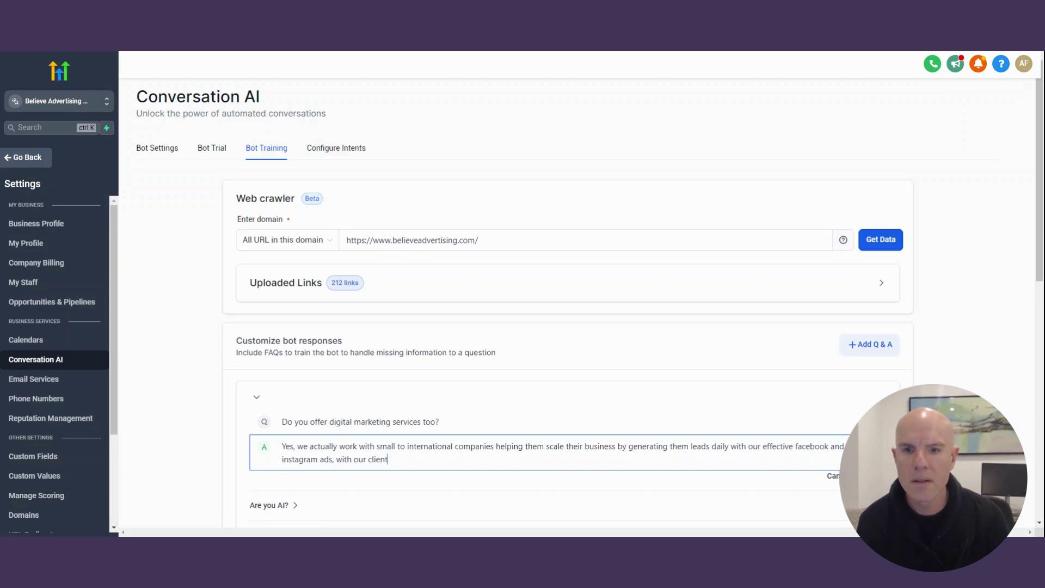
{"action": "type", "text": "s only paying $"}
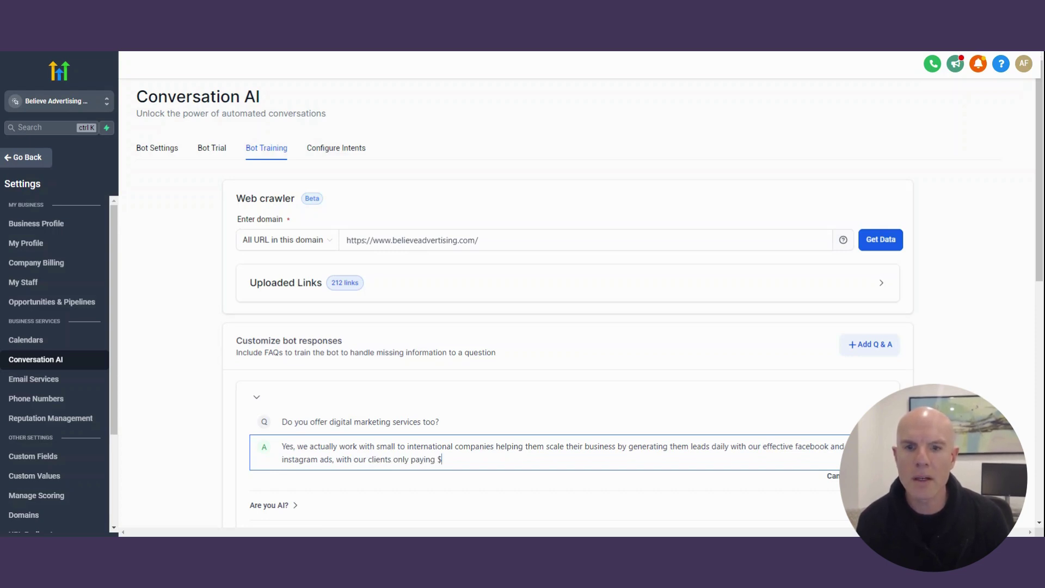
{"action": "type", "text": "10 a day to"}
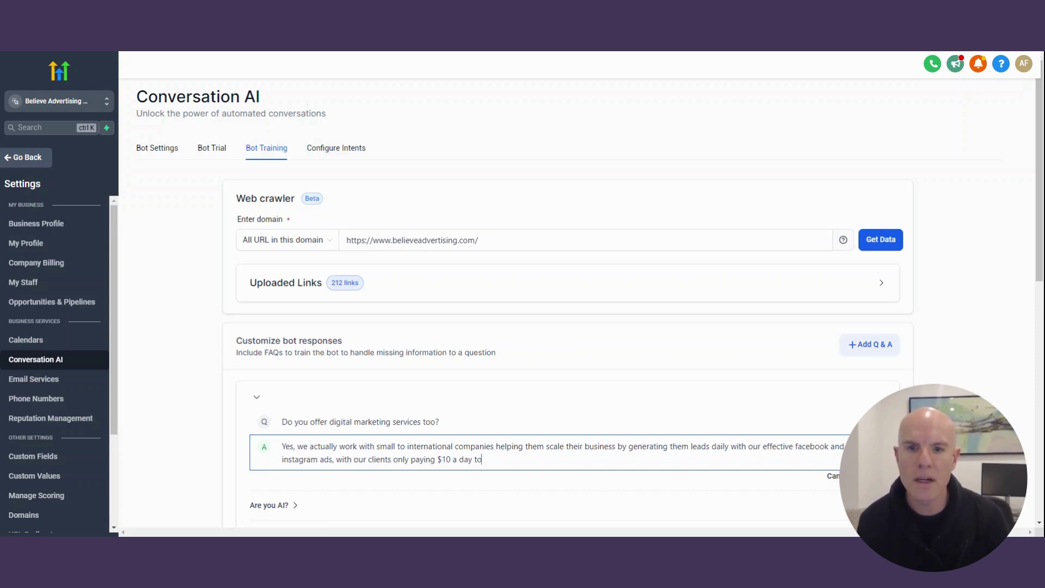
{"action": "type", "text": " run their ad"}
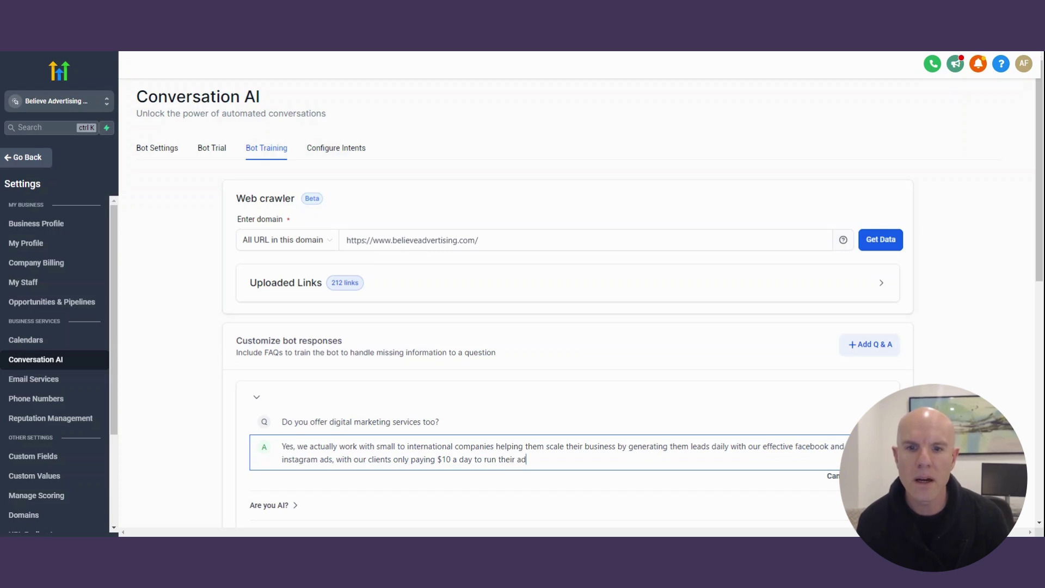
{"action": "type", "text": "s"}
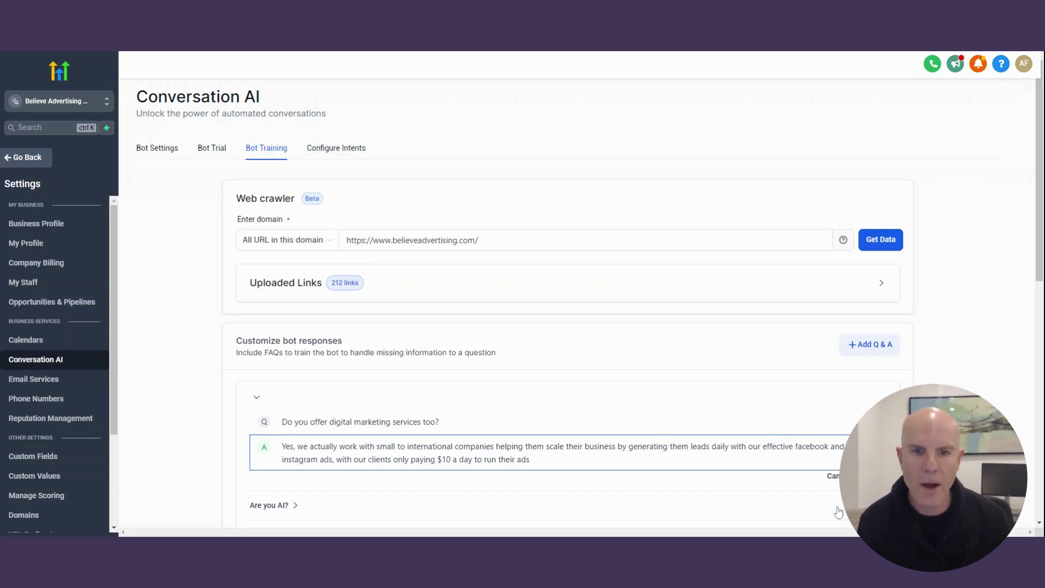
{"action": "left_click", "coordinate": [870, 476]}
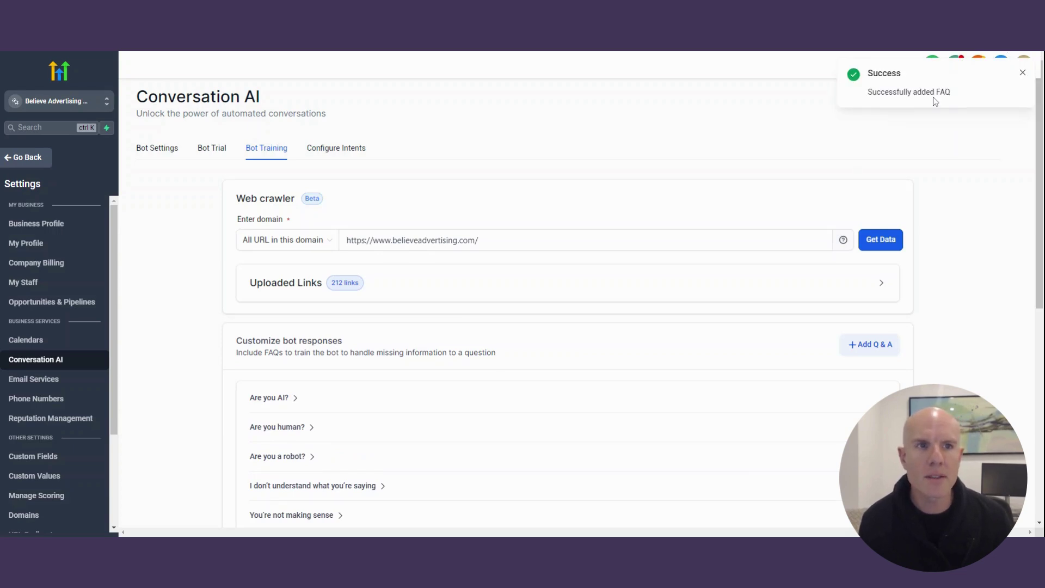
{"action": "scroll", "coordinate": [585, 184], "scroll_direction": "down", "scroll_amount": 1}
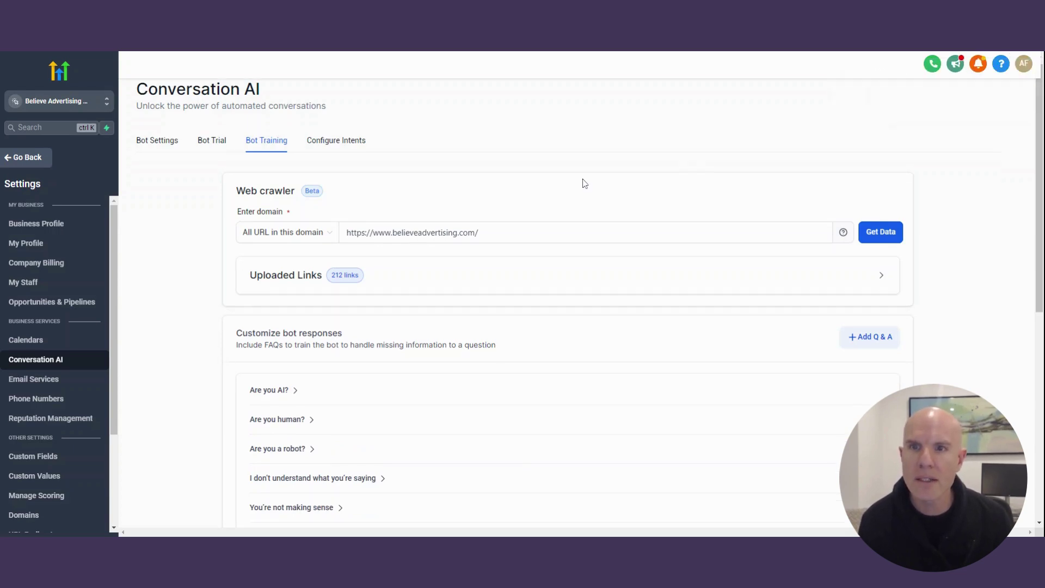
{"action": "scroll", "coordinate": [584, 183], "scroll_direction": "down", "scroll_amount": 1}
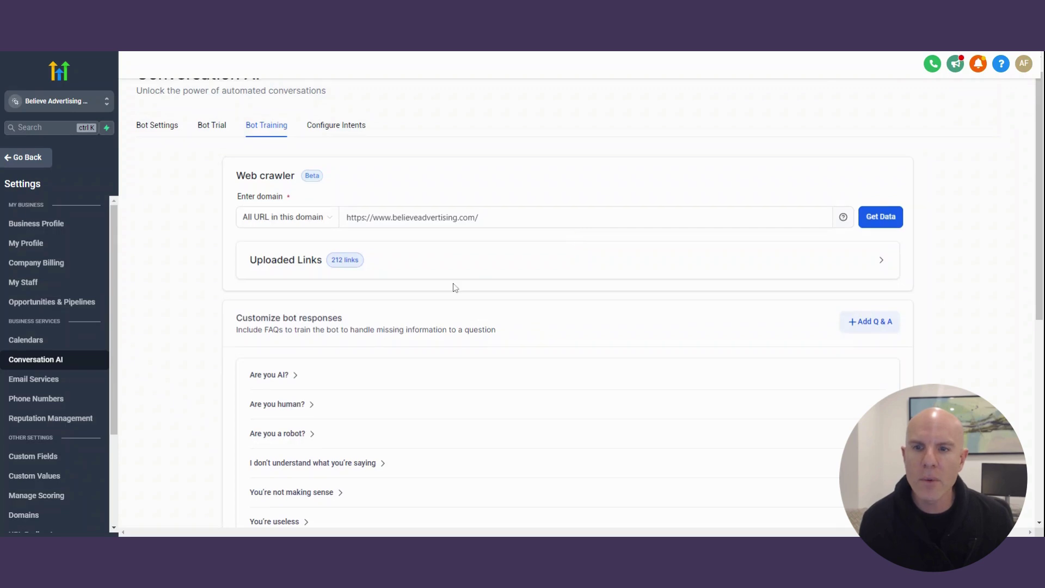
{"action": "scroll", "coordinate": [461, 291], "scroll_direction": "up", "scroll_amount": 1}
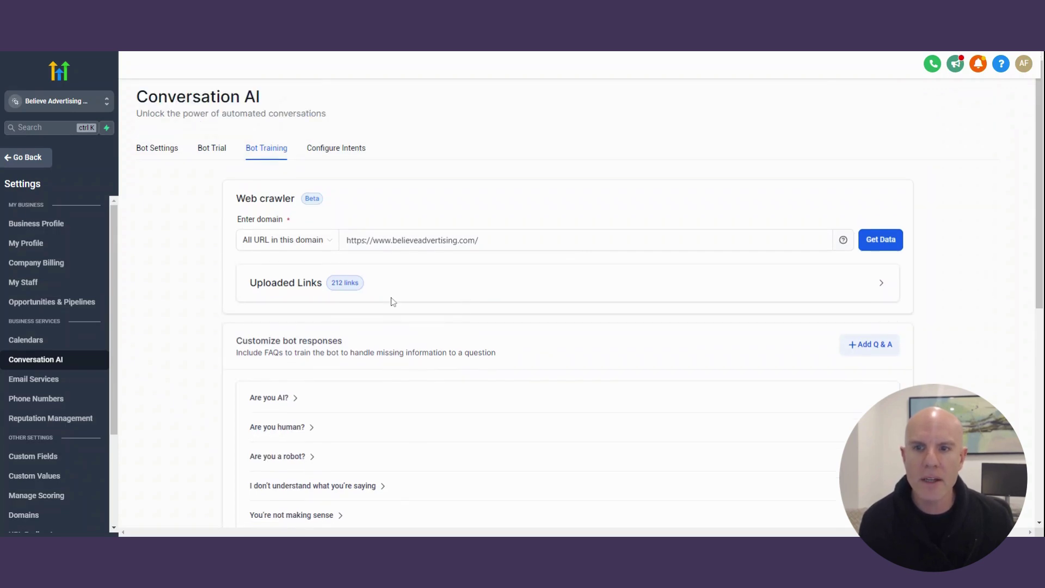
{"action": "left_click", "coordinate": [337, 148]}
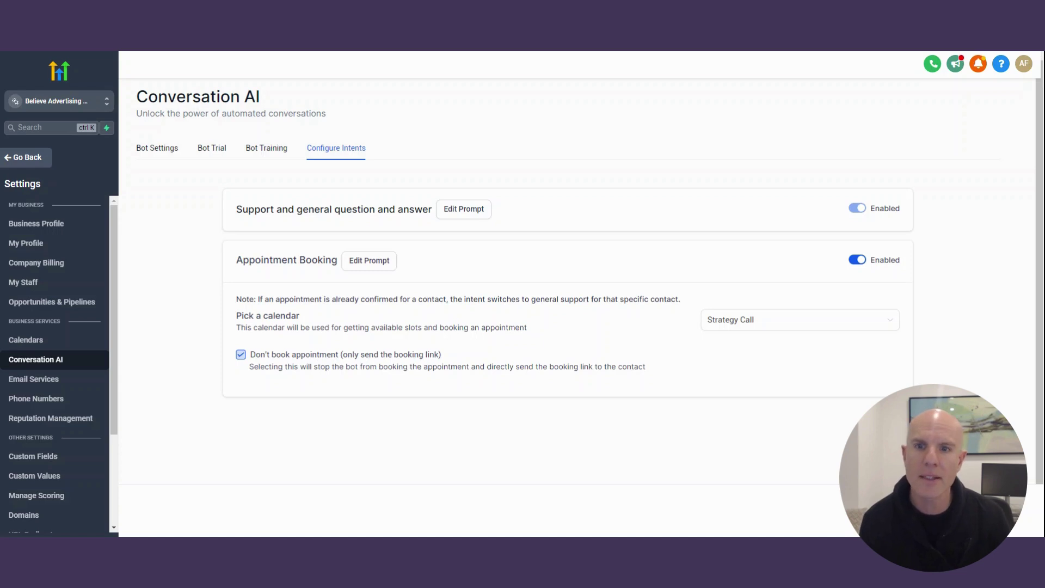
Keep Appointment Booking on Strategy Call sending only the booking link, then open Bot Trial.
{"action": "left_click", "coordinate": [242, 355]}
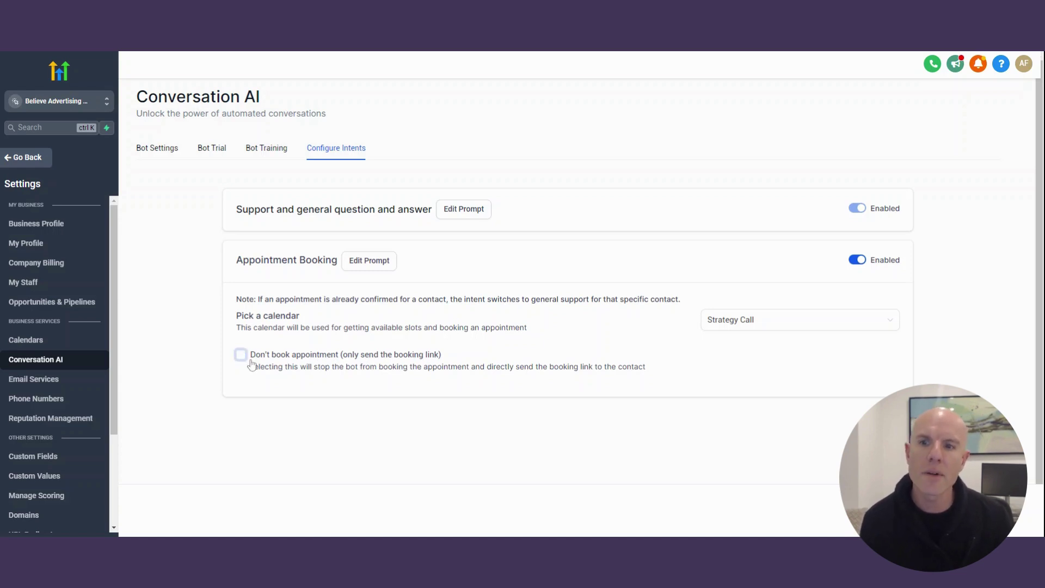
{"action": "left_click", "coordinate": [241, 355]}
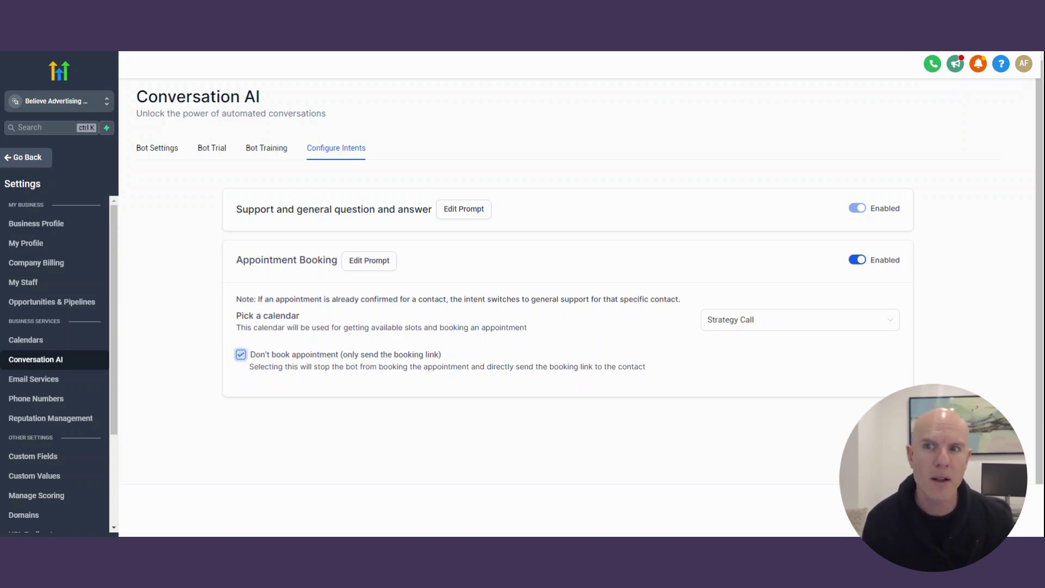
{"action": "left_click", "coordinate": [212, 149]}
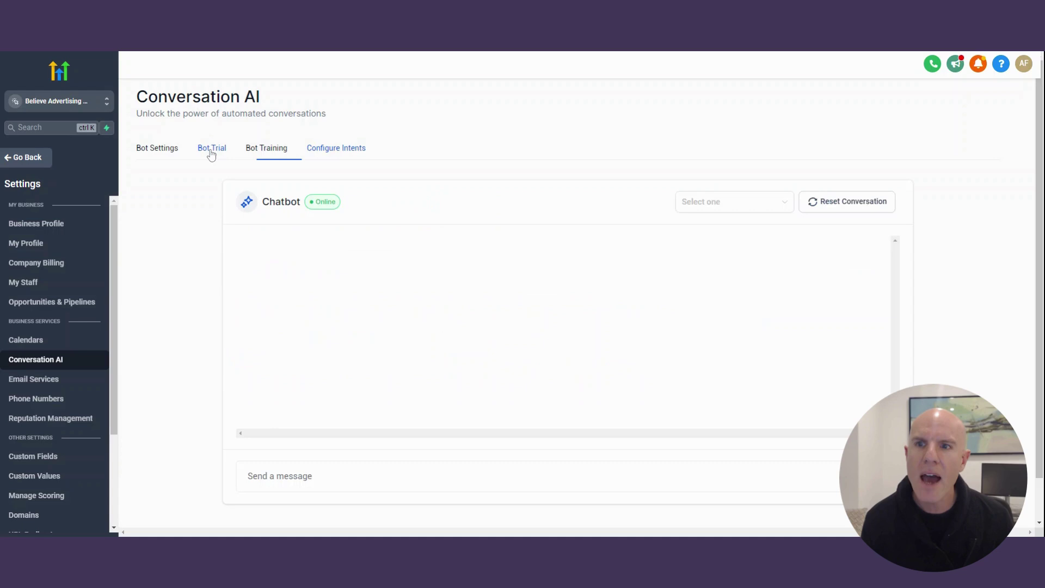
Ask the trial chatbot 'what services do you offer'.
{"action": "scroll", "coordinate": [307, 245], "scroll_direction": "down", "scroll_amount": 1}
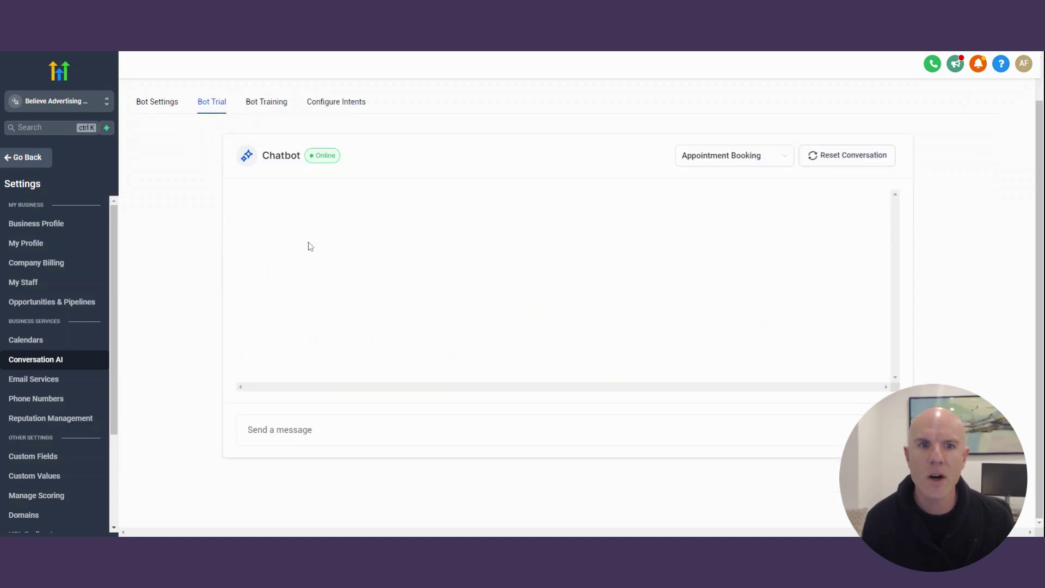
{"action": "scroll", "coordinate": [313, 272], "scroll_direction": "up", "scroll_amount": 1}
{"action": "scroll", "coordinate": [316, 305], "scroll_direction": "down", "scroll_amount": 1}
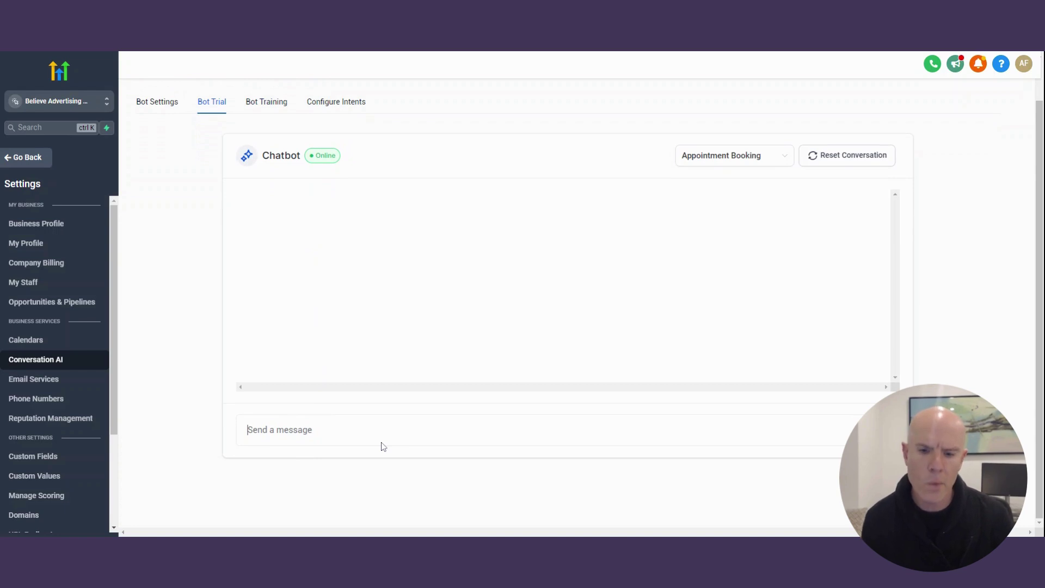
{"action": "type", "text": "what services do "}
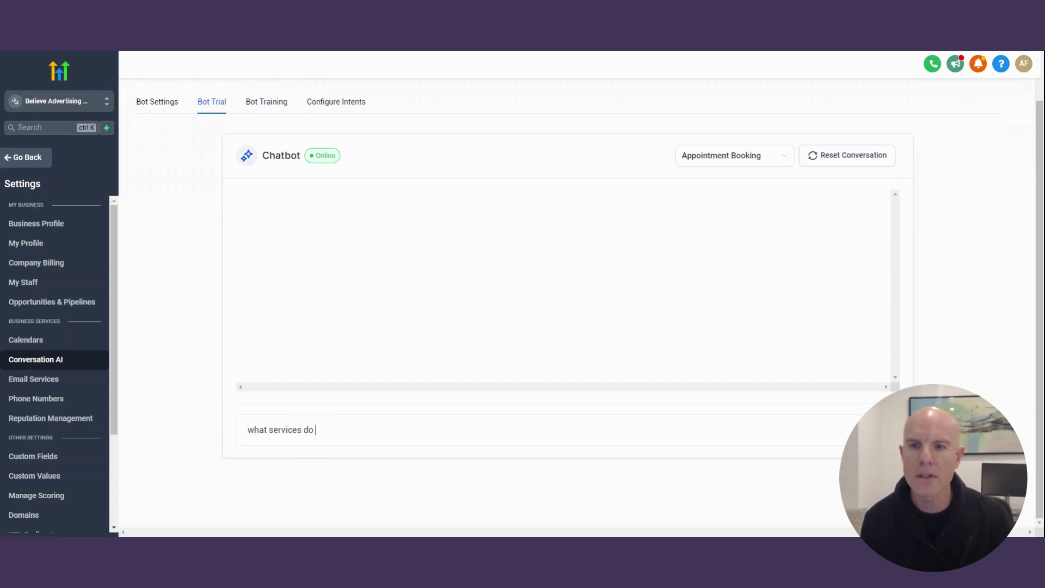
{"action": "type", "text": "you offer"}
{"action": "key", "text": "Return"}
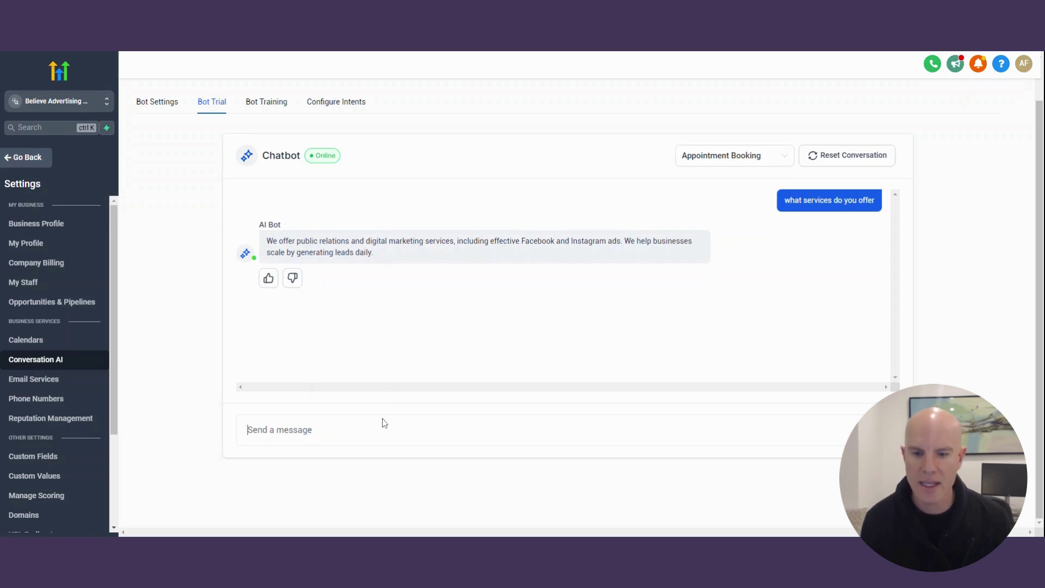
Rate the services reply helpful, ask about Facebook ad spend, and rate that reply helpful.
{"action": "left_click", "coordinate": [268, 279]}
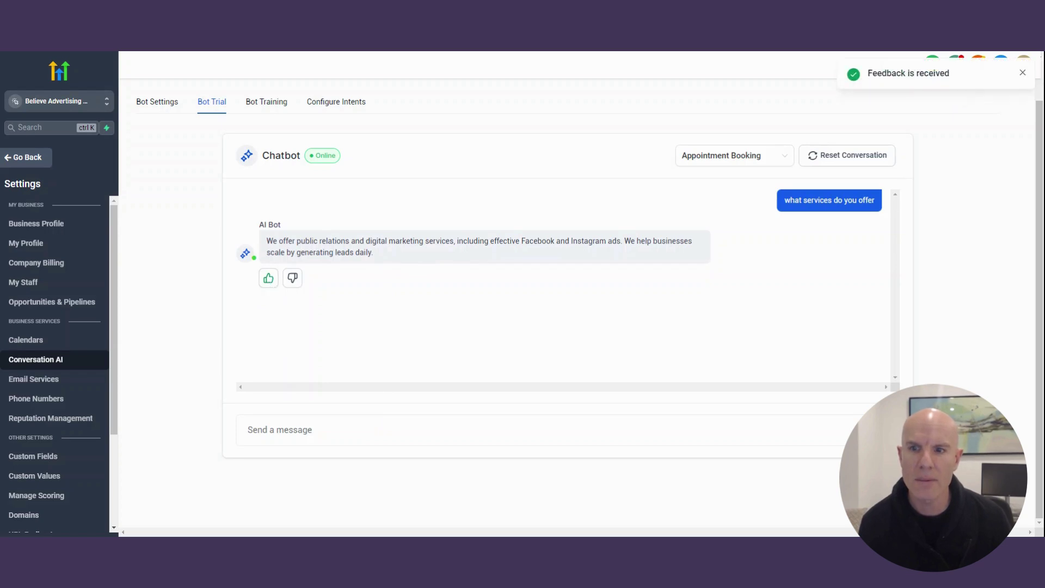
{"action": "type", "text": "how much wo"}
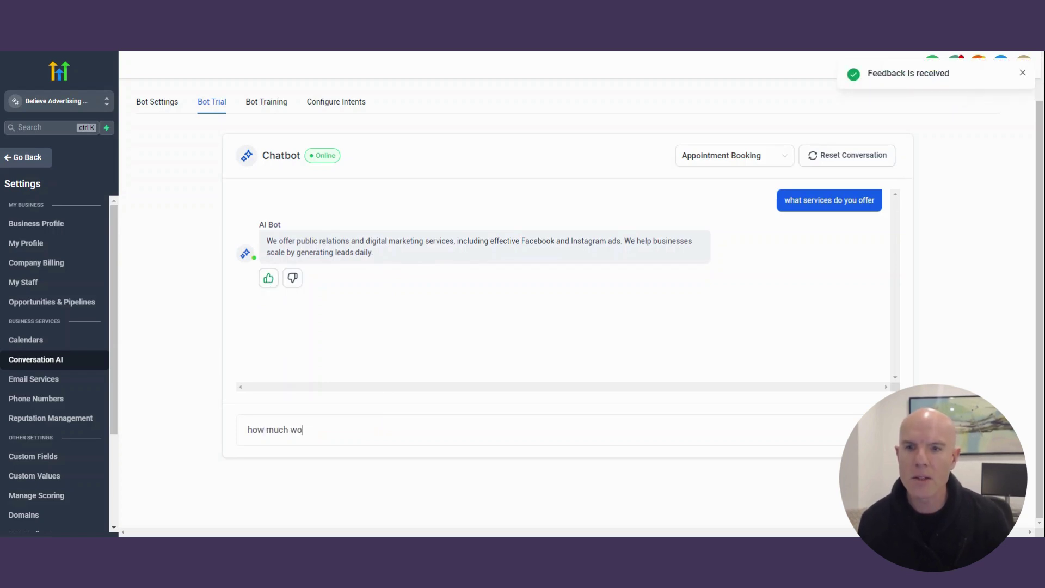
{"action": "type", "text": "uld i need to spen"}
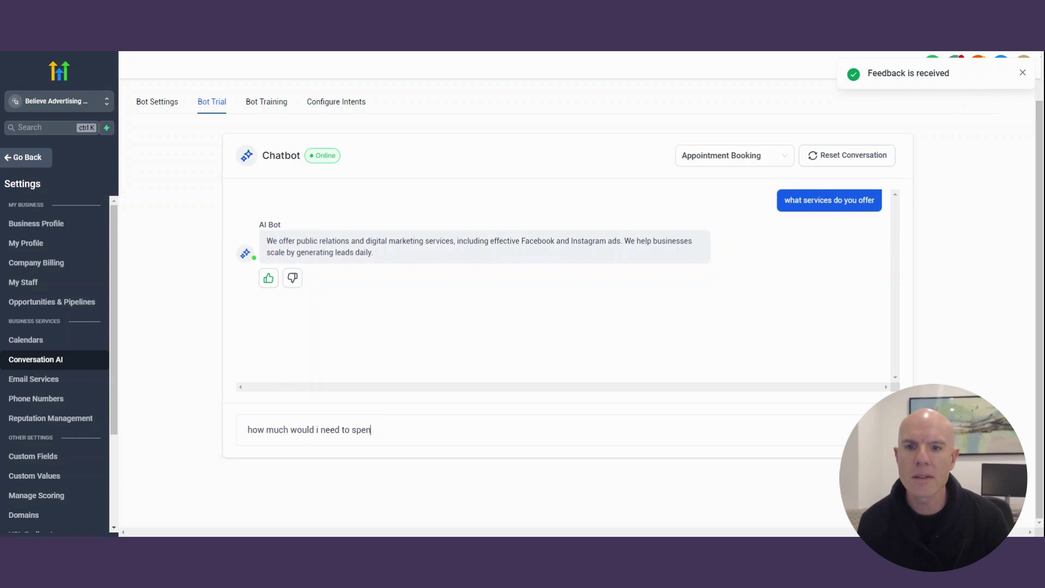
{"action": "type", "text": "d on faceb"}
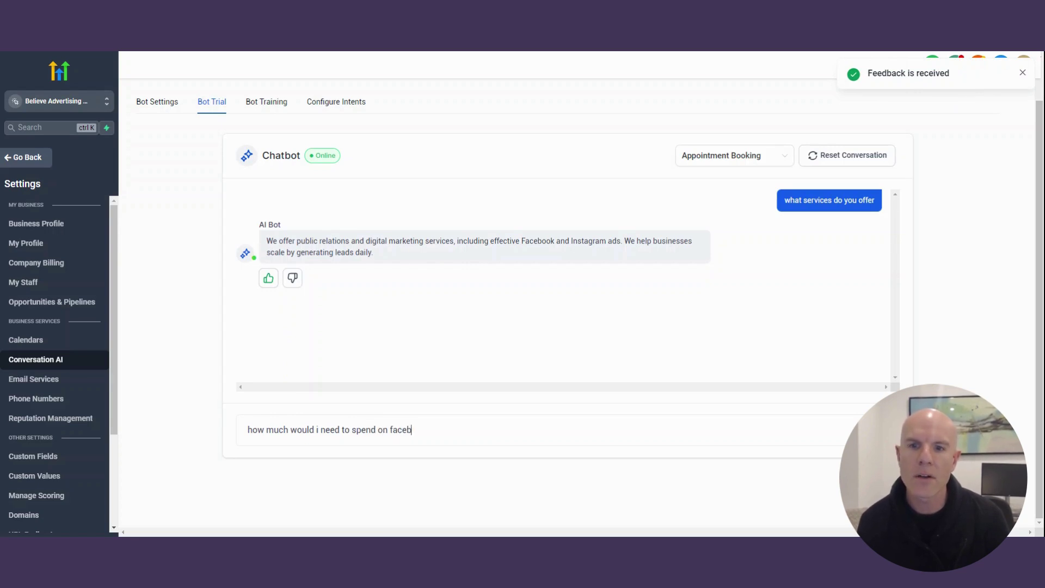
{"action": "type", "text": "ook ads i"}
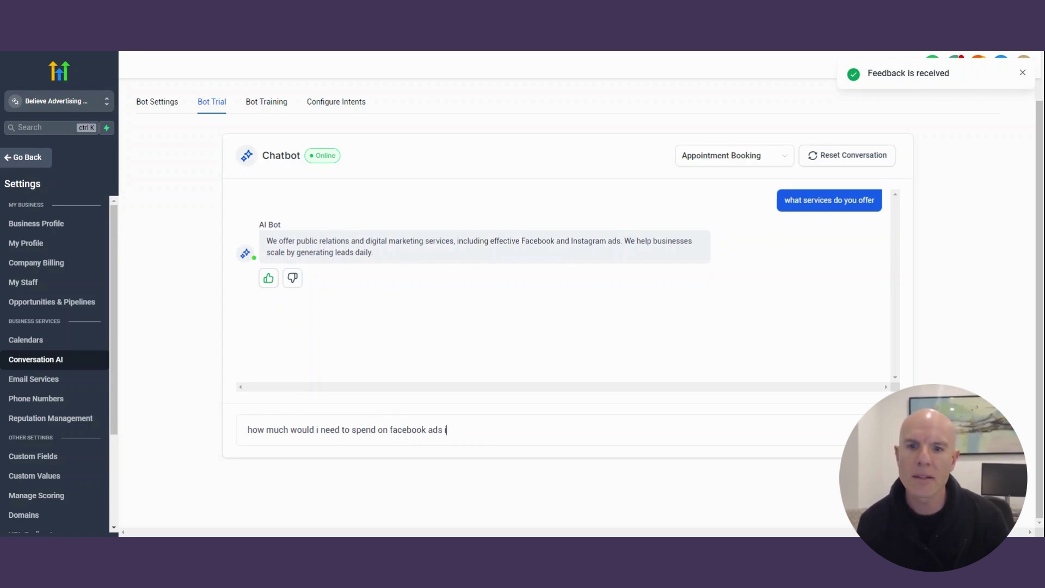
{"action": "type", "text": "f i came "}
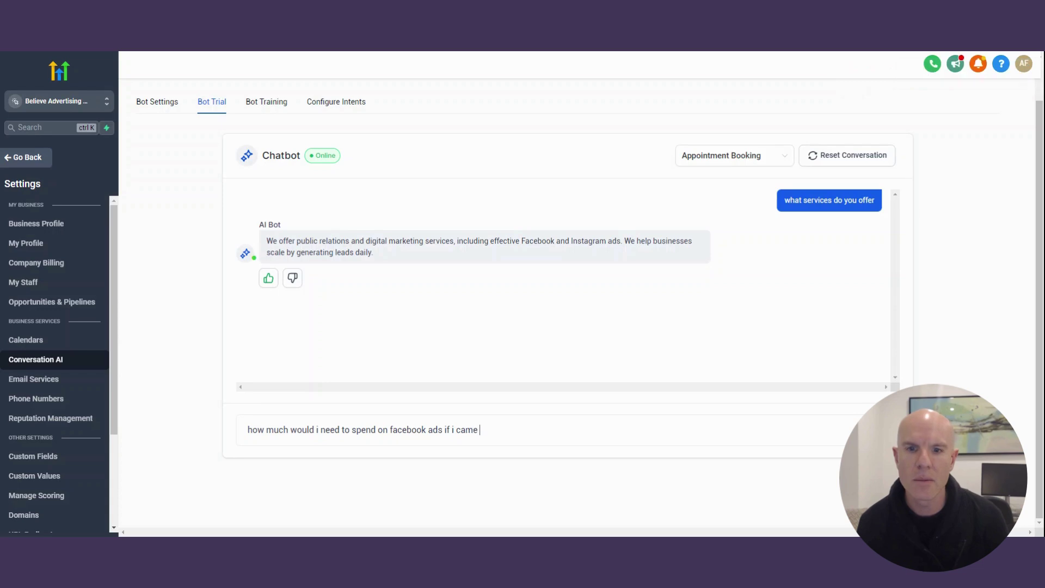
{"action": "type", "text": "on boar"}
{"action": "type", "text": "d"}
{"action": "key", "text": "Return"}
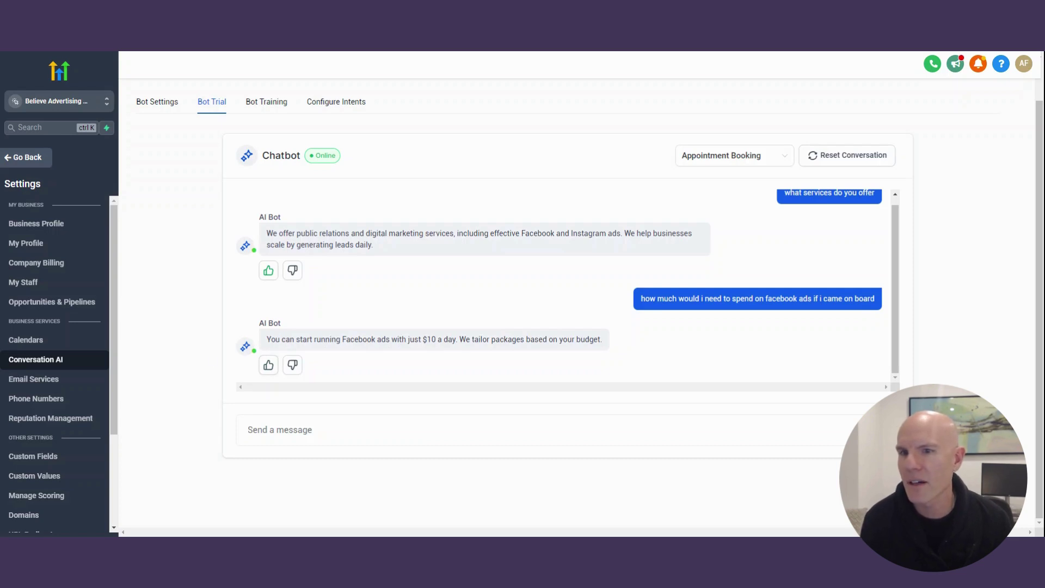
{"action": "left_click", "coordinate": [268, 365]}
Ask the bot how to book a call and rate the booking-link reply helpful.
{"action": "type", "text": "h"}
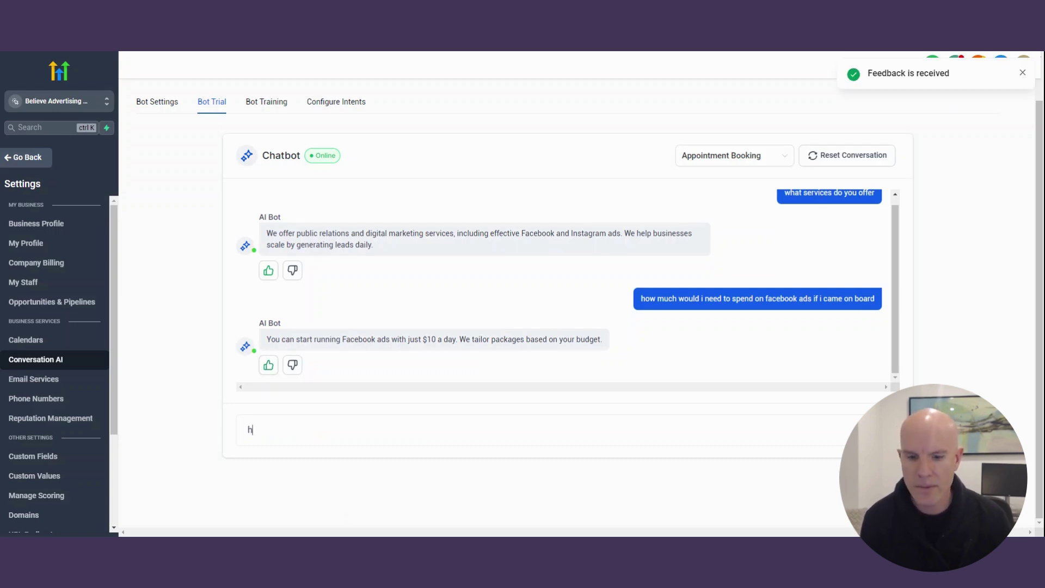
{"action": "type", "text": "ow can i conne"}
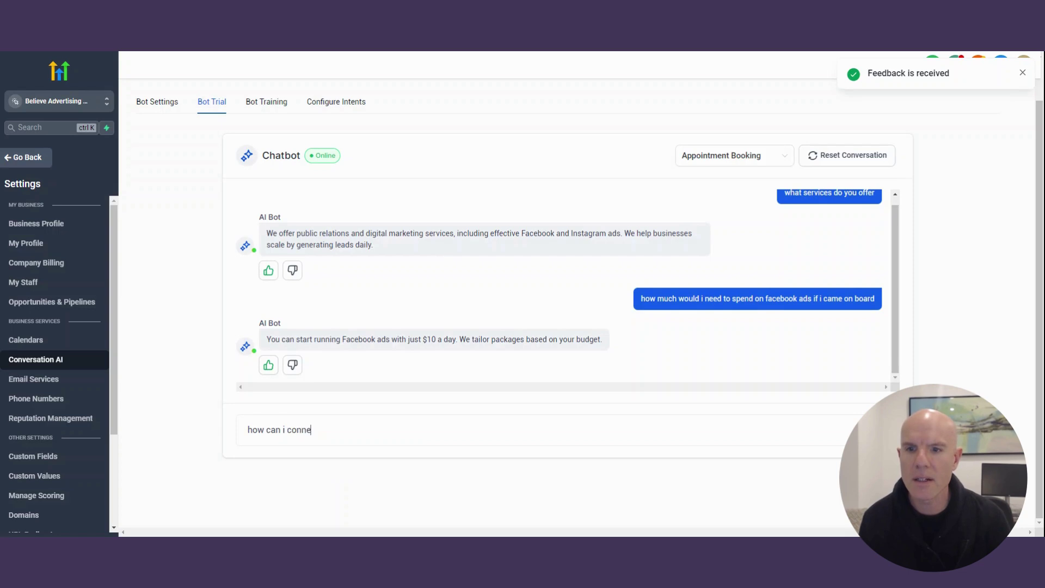
{"action": "type", "text": "a call"}
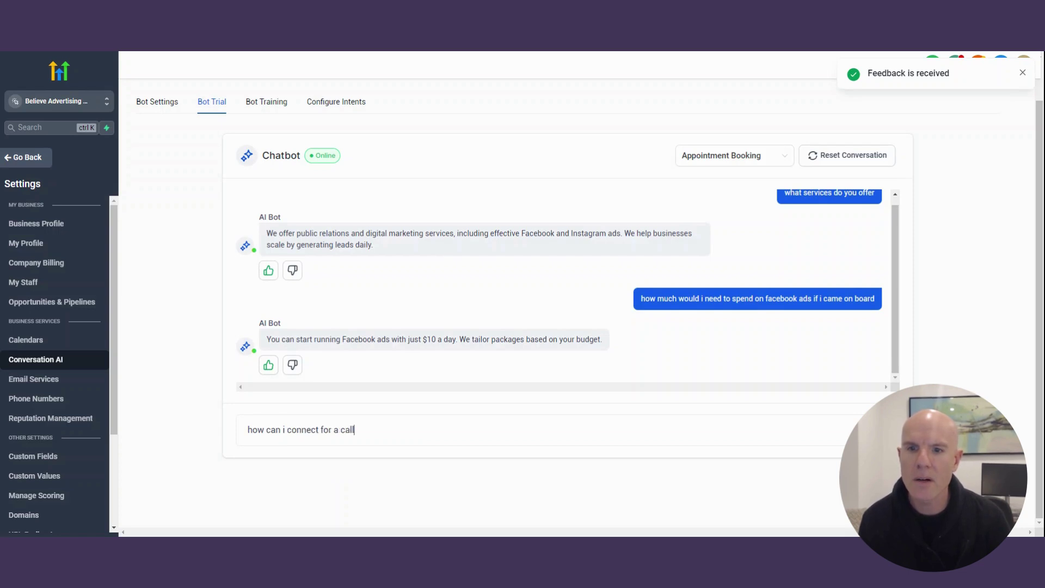
{"action": "key", "text": "Return"}
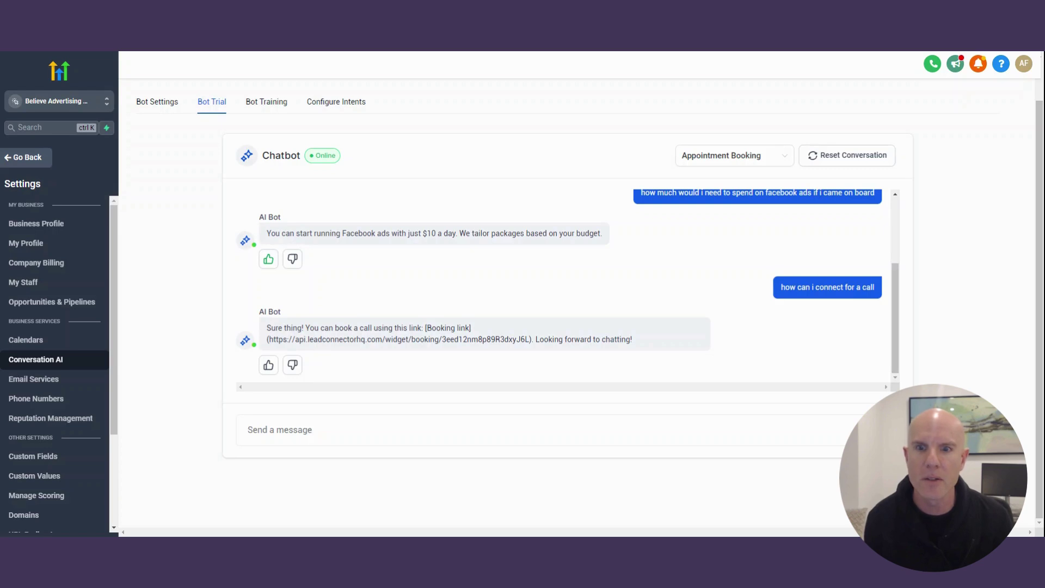
{"action": "left_click", "coordinate": [270, 370]}
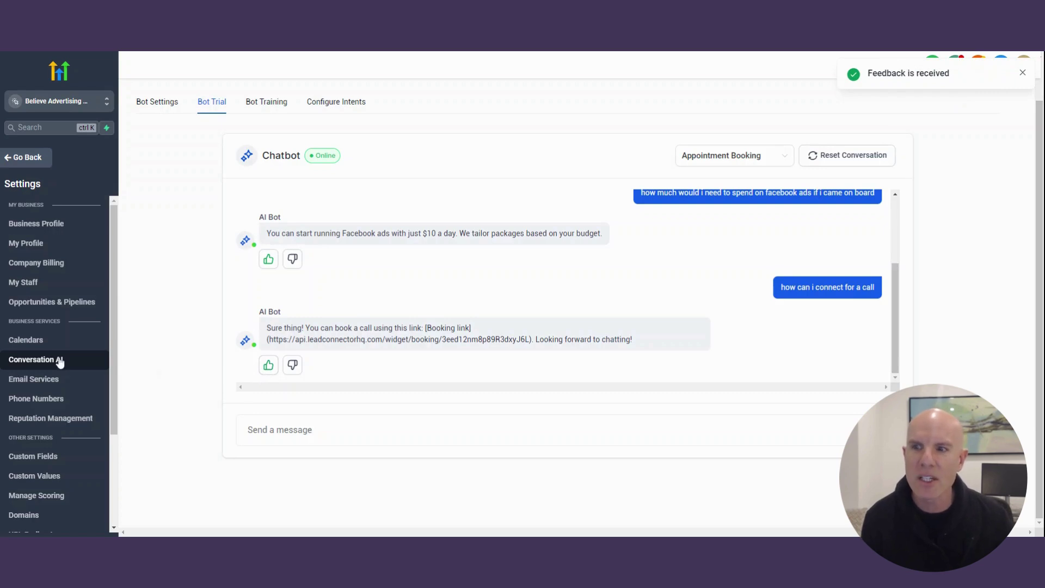
{"action": "scroll", "coordinate": [60, 362], "scroll_direction": "down", "scroll_amount": 3}
{"action": "scroll", "coordinate": [61, 377], "scroll_direction": "up", "scroll_amount": 3}
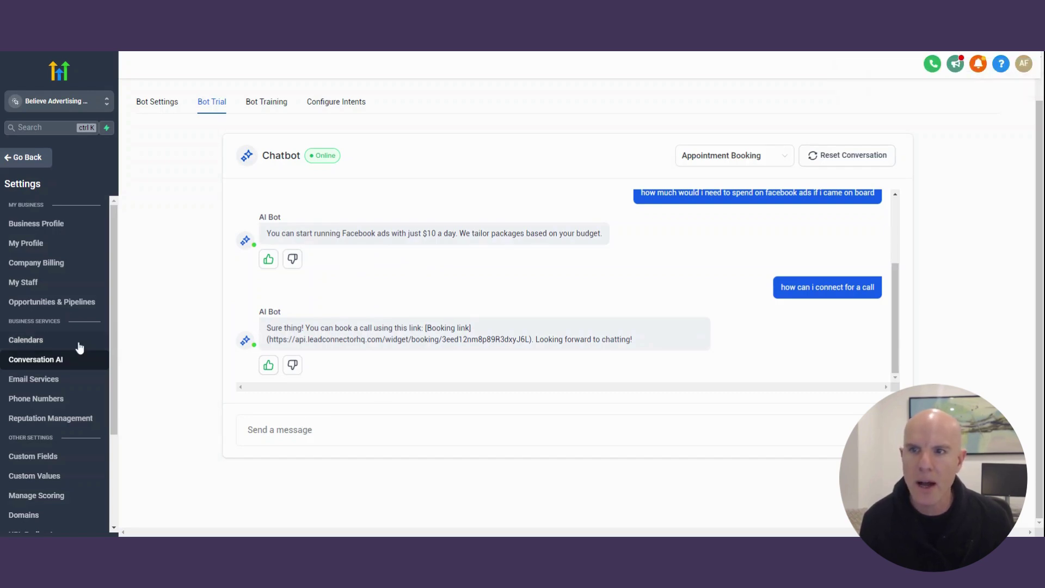
{"action": "scroll", "coordinate": [79, 348], "scroll_direction": "down", "scroll_amount": 3}
{"action": "scroll", "coordinate": [132, 352], "scroll_direction": "up", "scroll_amount": 1}
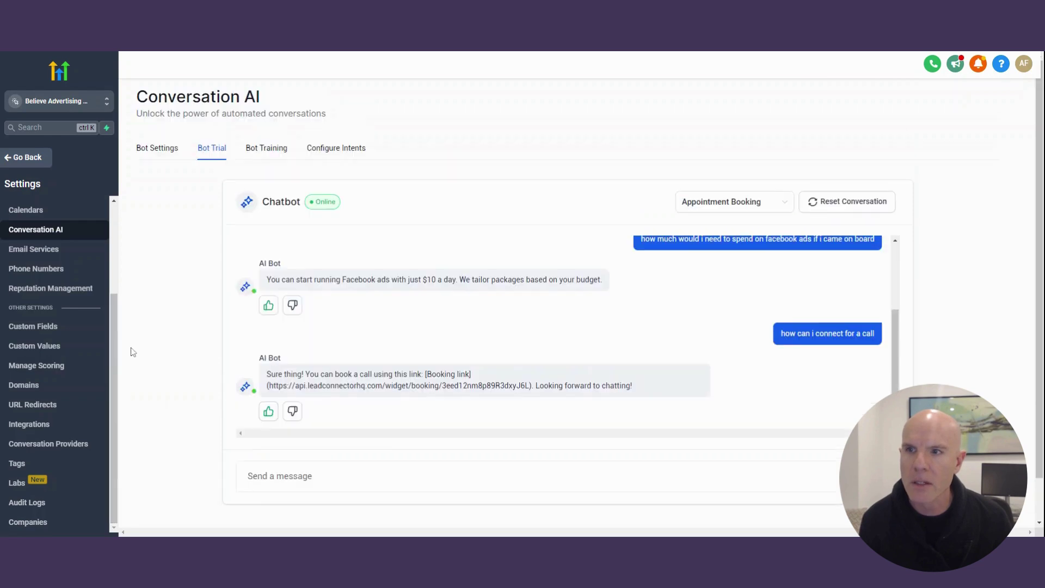
{"action": "scroll", "coordinate": [81, 270], "scroll_direction": "up", "scroll_amount": 3}
Open the '1. ChatGPT SMS - Start Bot' workflow from the ChatGPT SMS folder in Automation.
{"action": "left_click", "coordinate": [31, 160]}
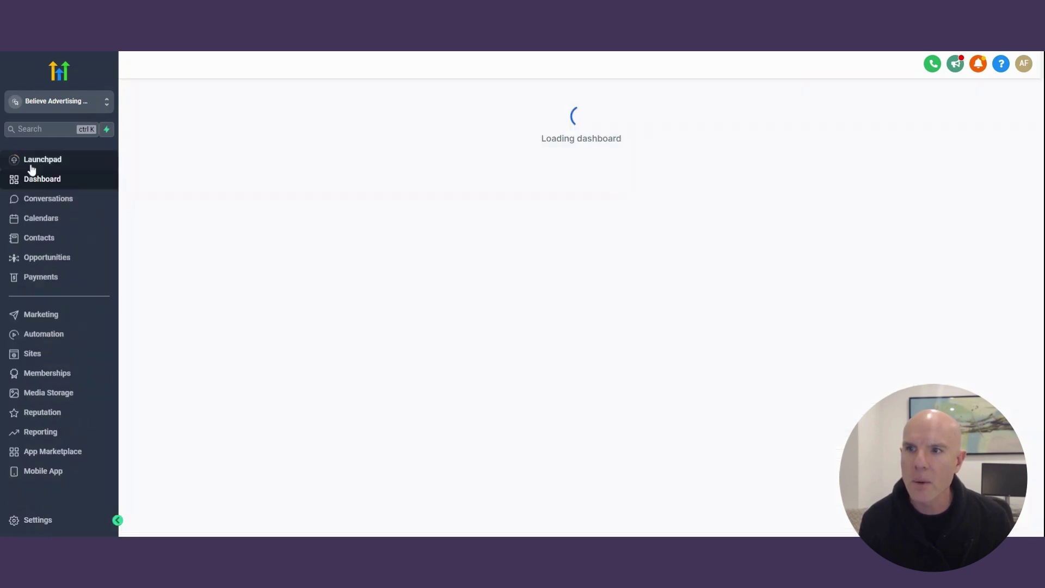
{"action": "left_click", "coordinate": [57, 340]}
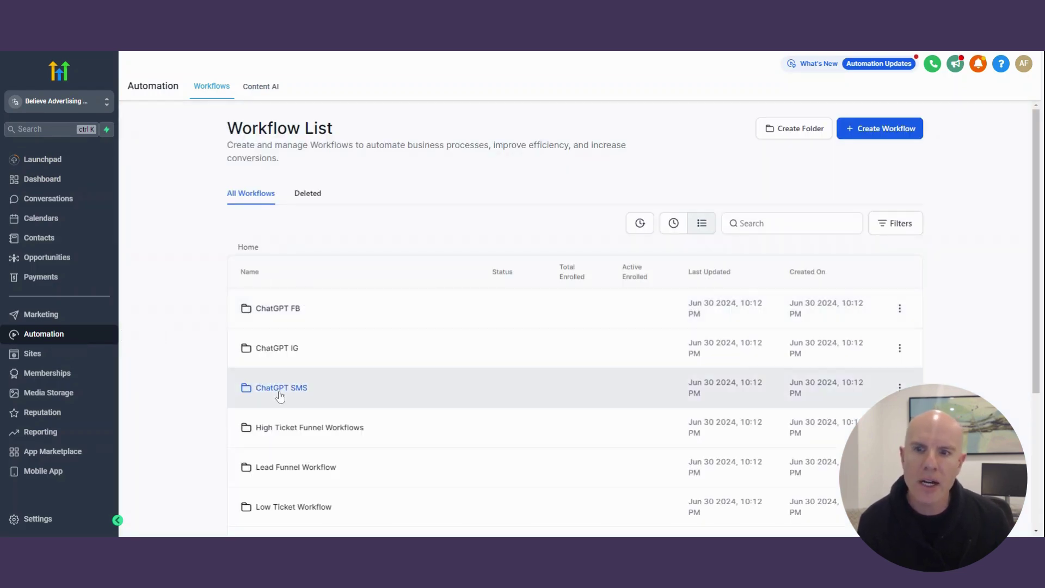
{"action": "left_click", "coordinate": [278, 395]}
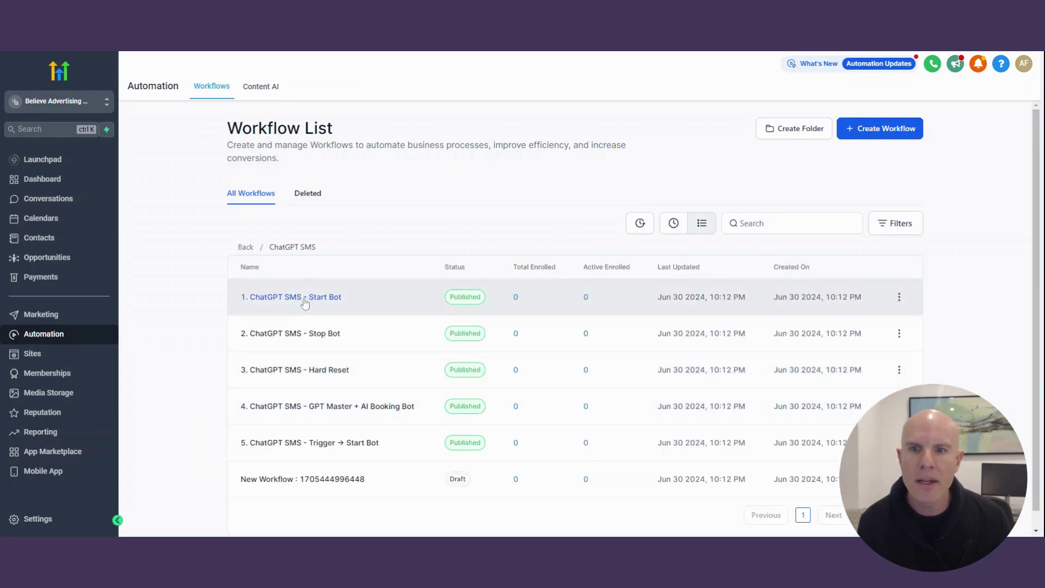
{"action": "left_click", "coordinate": [305, 297]}
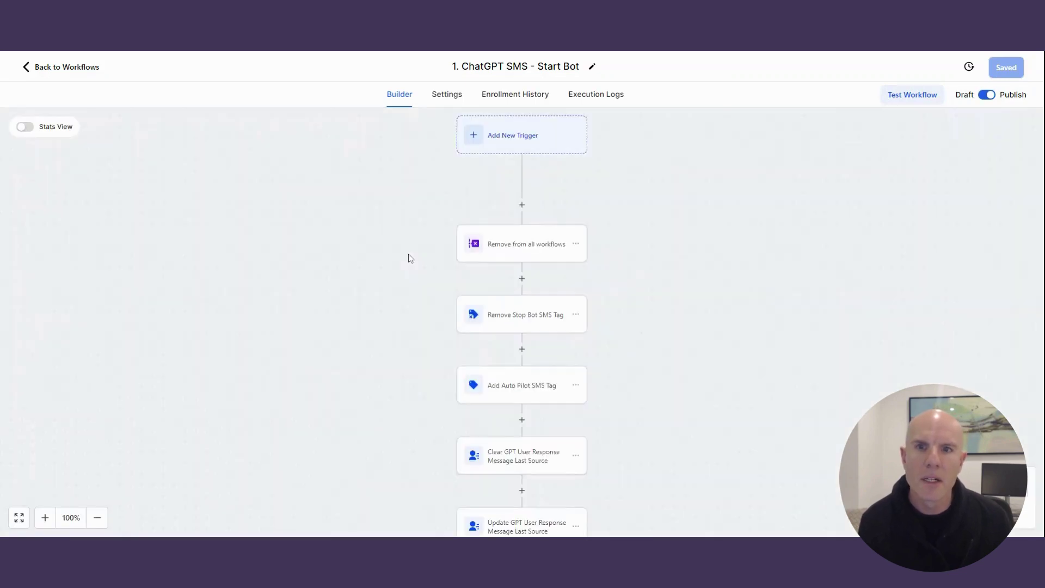
Scroll through the Start Bot workflow's chain of steps.
{"action": "scroll", "coordinate": [514, 201], "scroll_direction": "down", "scroll_amount": 1}
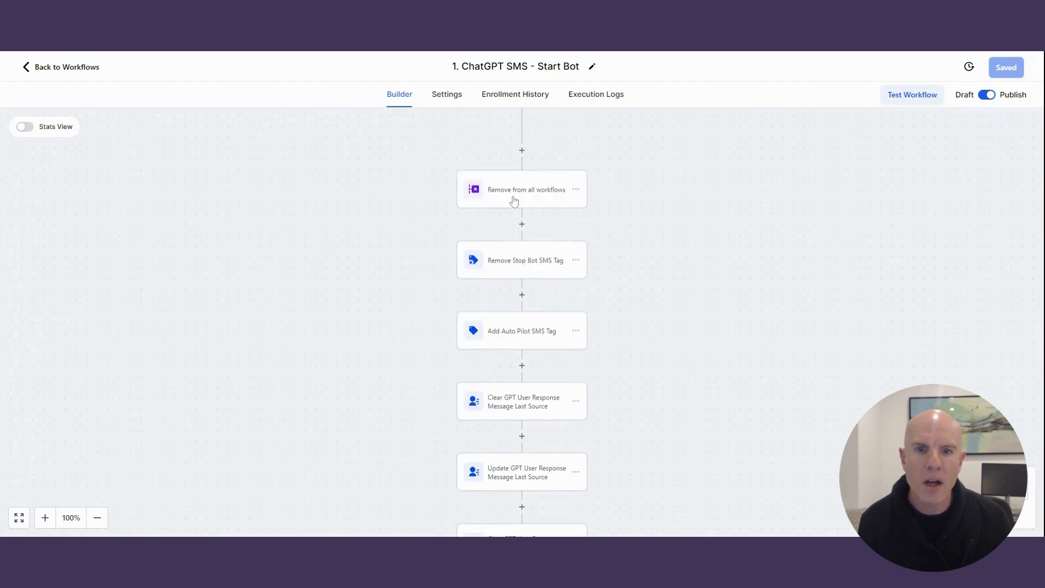
{"action": "scroll", "coordinate": [512, 199], "scroll_direction": "down", "scroll_amount": 1}
{"action": "scroll", "coordinate": [509, 199], "scroll_direction": "down", "scroll_amount": 1}
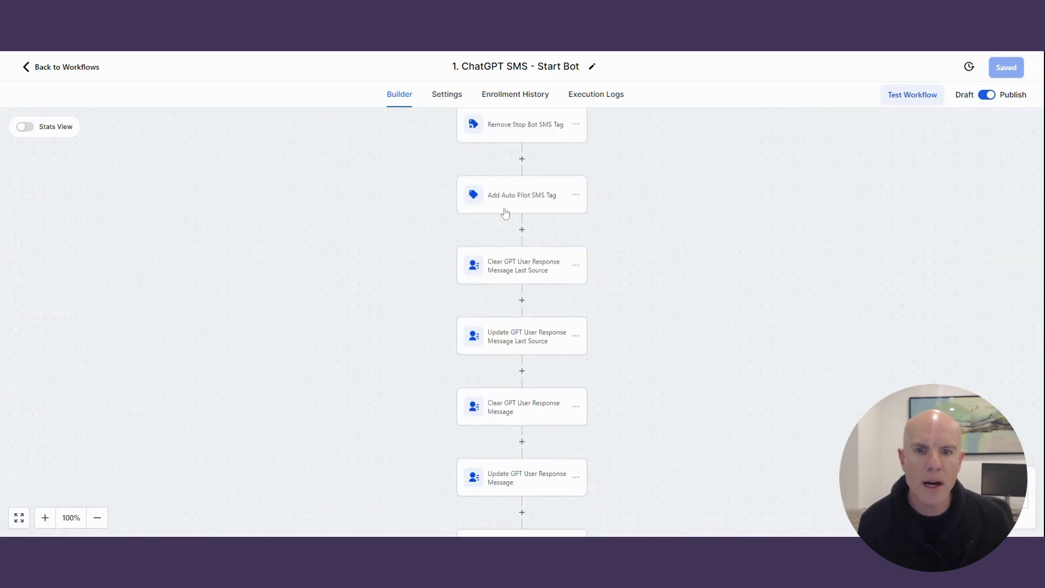
{"action": "scroll", "coordinate": [503, 215], "scroll_direction": "down", "scroll_amount": 2}
{"action": "scroll", "coordinate": [501, 217], "scroll_direction": "down", "scroll_amount": 3}
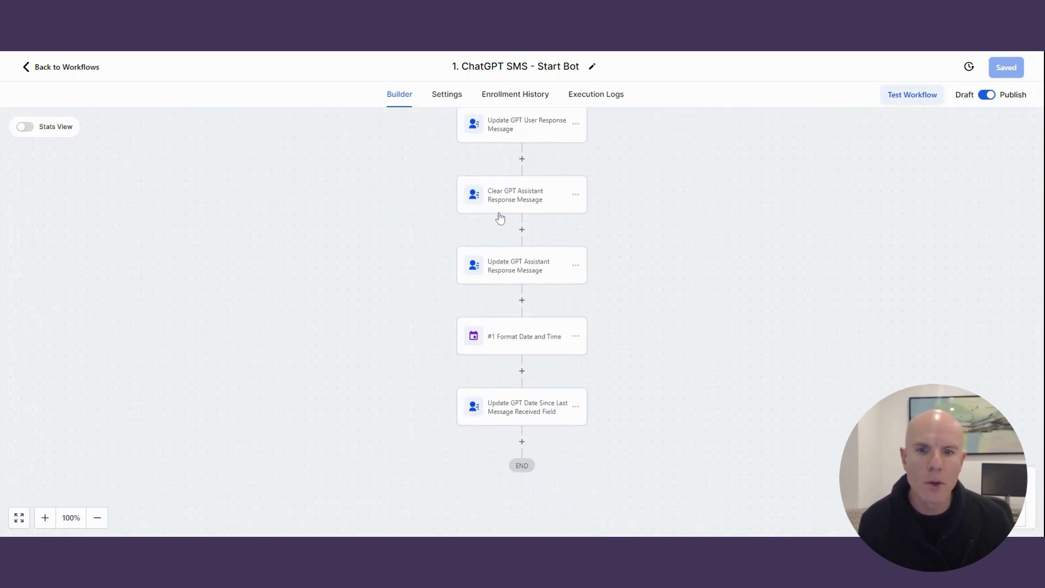
{"action": "scroll", "coordinate": [500, 218], "scroll_direction": "down", "scroll_amount": 1}
{"action": "scroll", "coordinate": [498, 218], "scroll_direction": "down", "scroll_amount": 2}
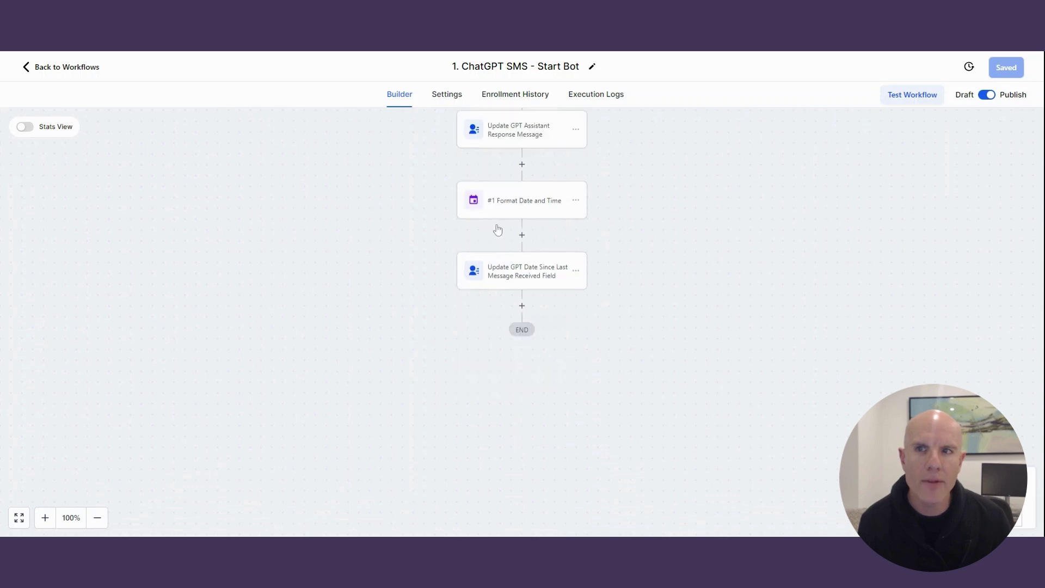
{"action": "scroll", "coordinate": [499, 229], "scroll_direction": "up", "scroll_amount": 4}
{"action": "scroll", "coordinate": [499, 228], "scroll_direction": "up", "scroll_amount": 7}
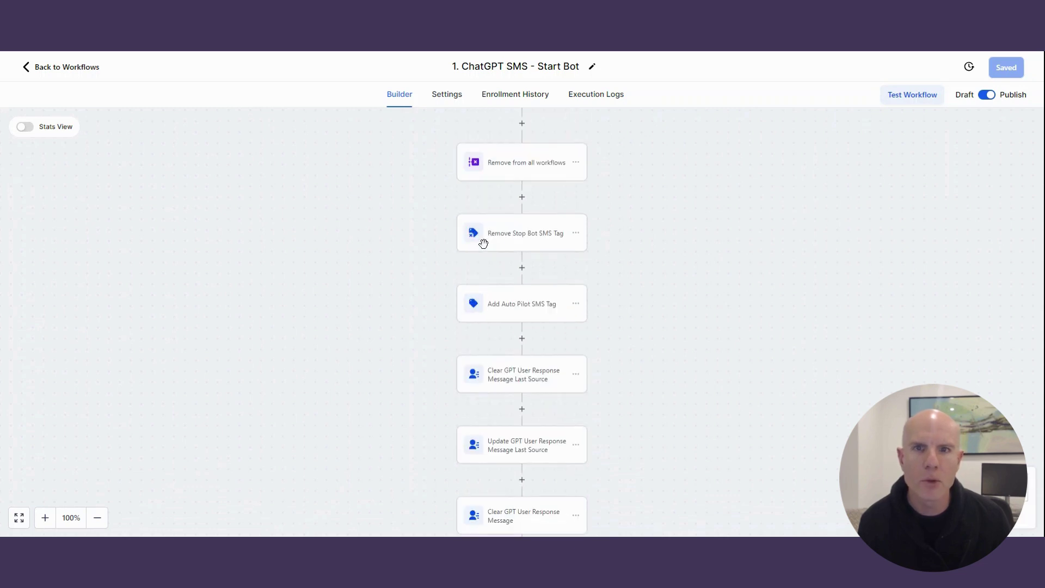
{"action": "scroll", "coordinate": [278, 159], "scroll_direction": "up", "scroll_amount": 10}
Return to the ChatGPT SMS workflow list, briefly opening and closing the help panel.
{"action": "left_click", "coordinate": [45, 67]}
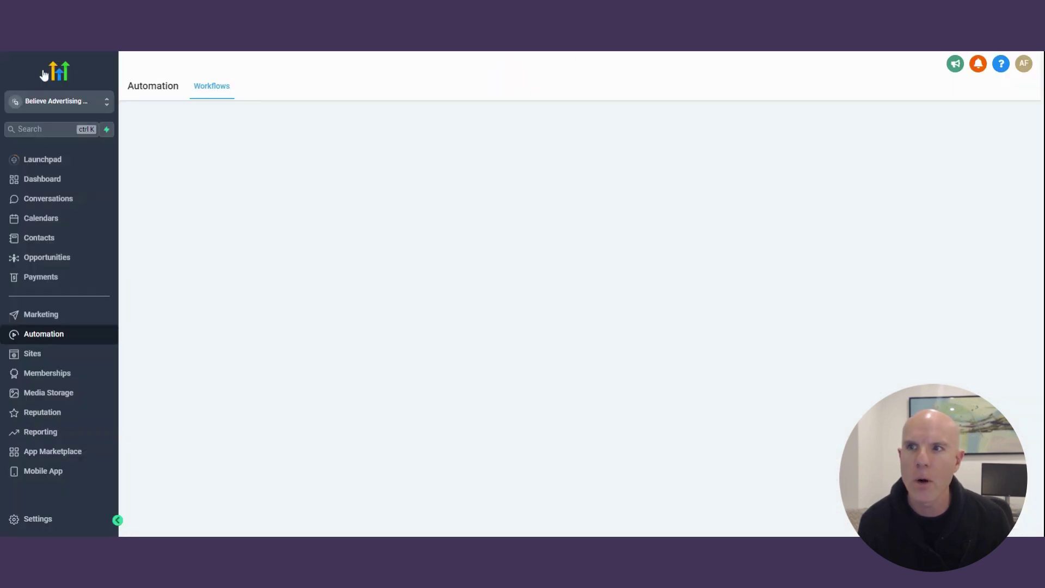
{"action": "left_click", "coordinate": [1002, 64]}
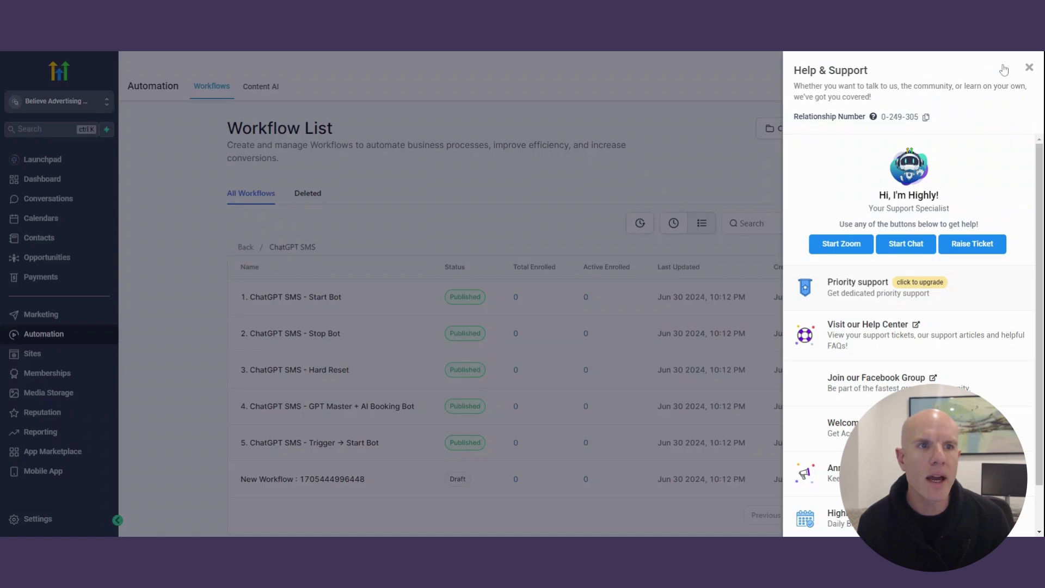
{"action": "left_click", "coordinate": [1029, 68]}
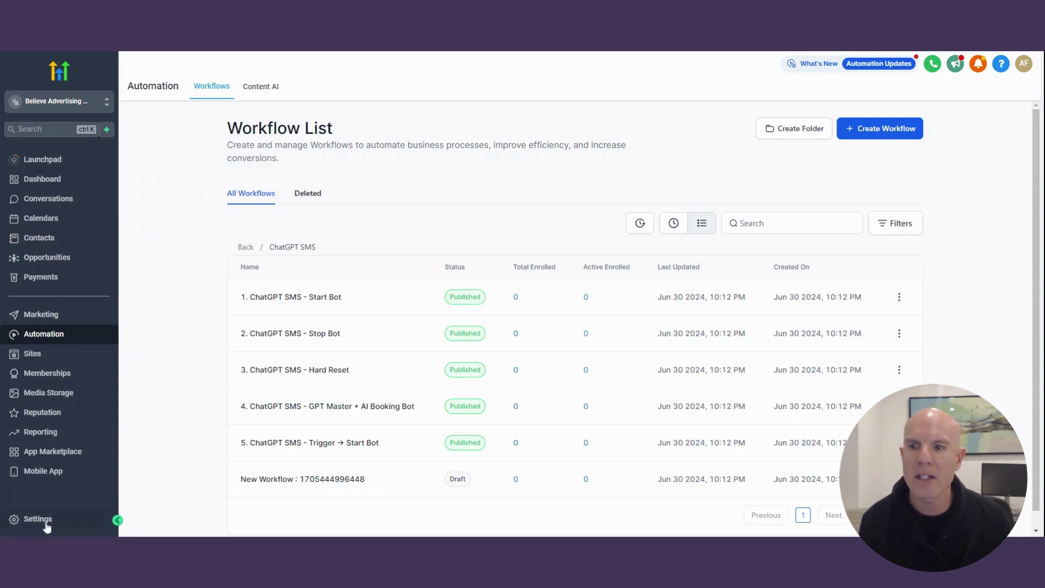
Open Settings to the Business Profile Settings page.
{"action": "left_click", "coordinate": [46, 525]}
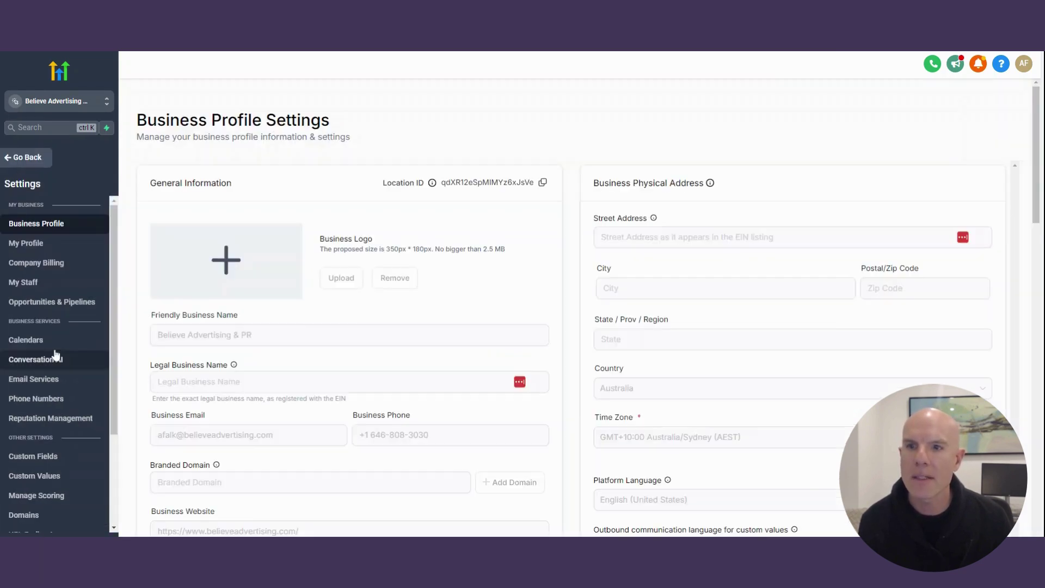
{"action": "scroll", "coordinate": [54, 351], "scroll_direction": "down", "scroll_amount": 2}
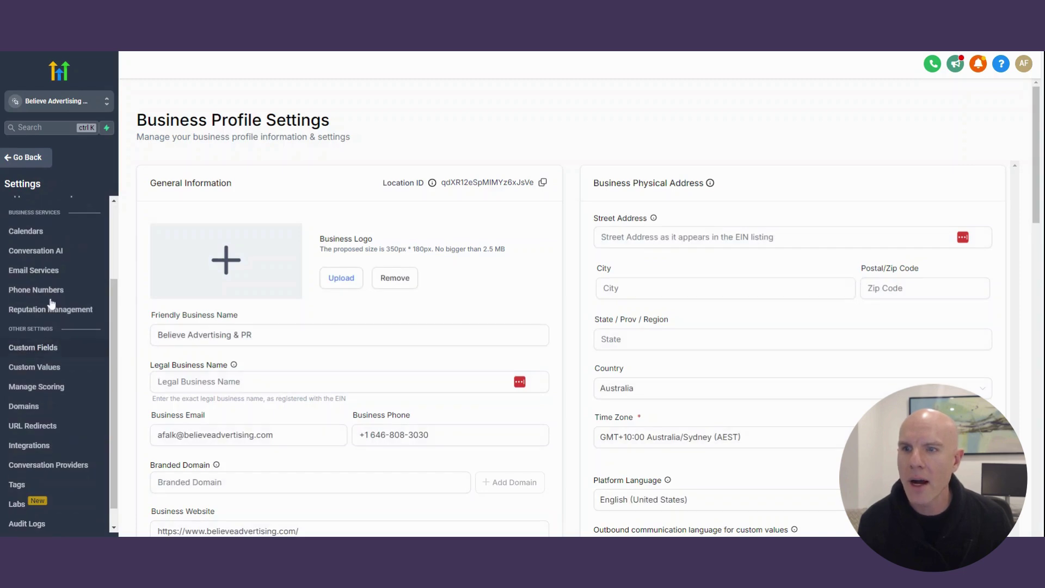